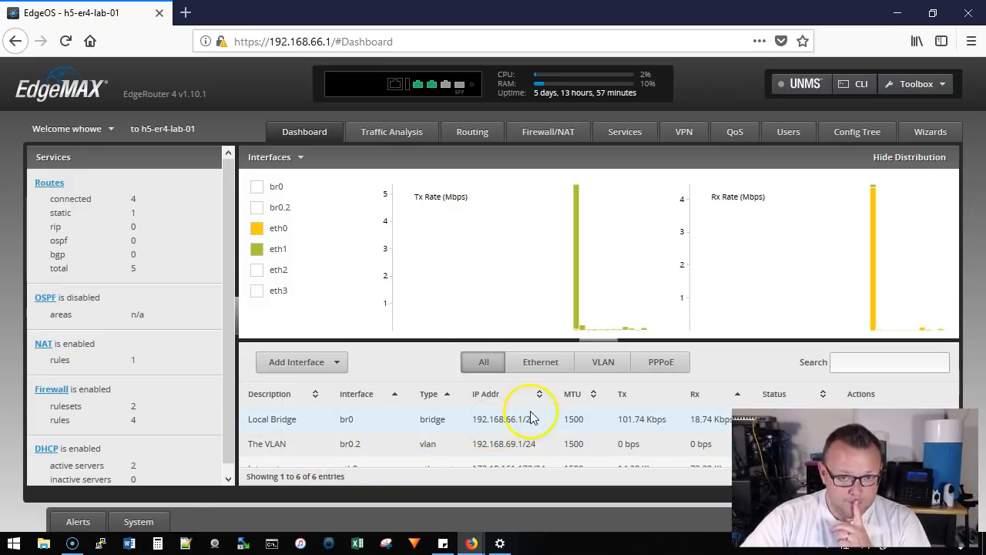
Check the router's DHCP server list and its DNS forwarding settings, returning to the DHCP servers.
{"action": "mouse_move", "coordinate": [544, 324]}
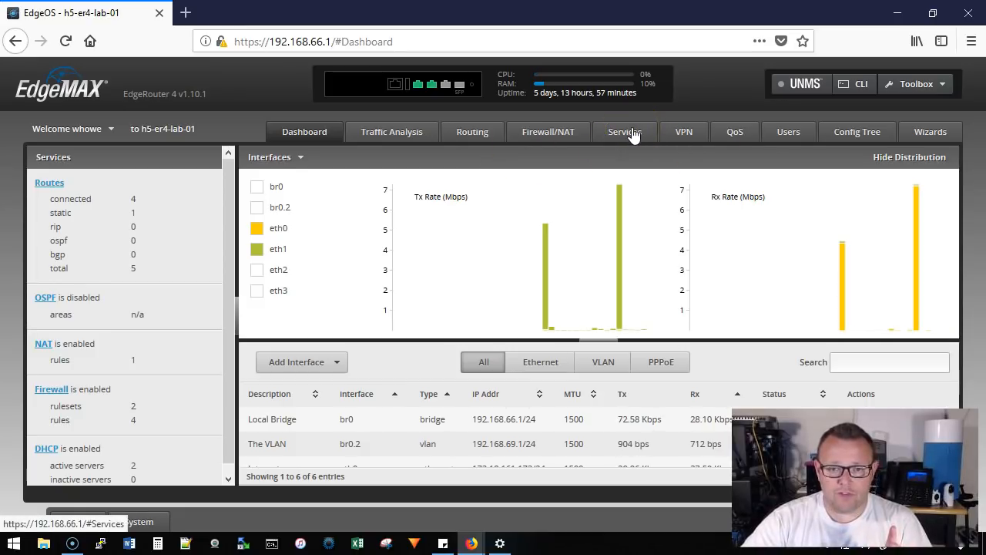
{"action": "left_click", "coordinate": [632, 134]}
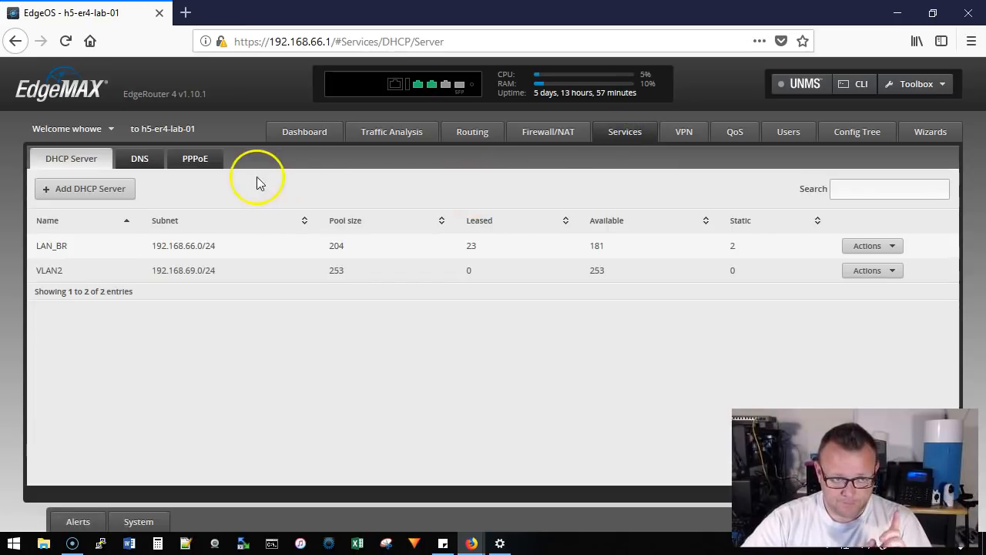
{"action": "left_click", "coordinate": [140, 162]}
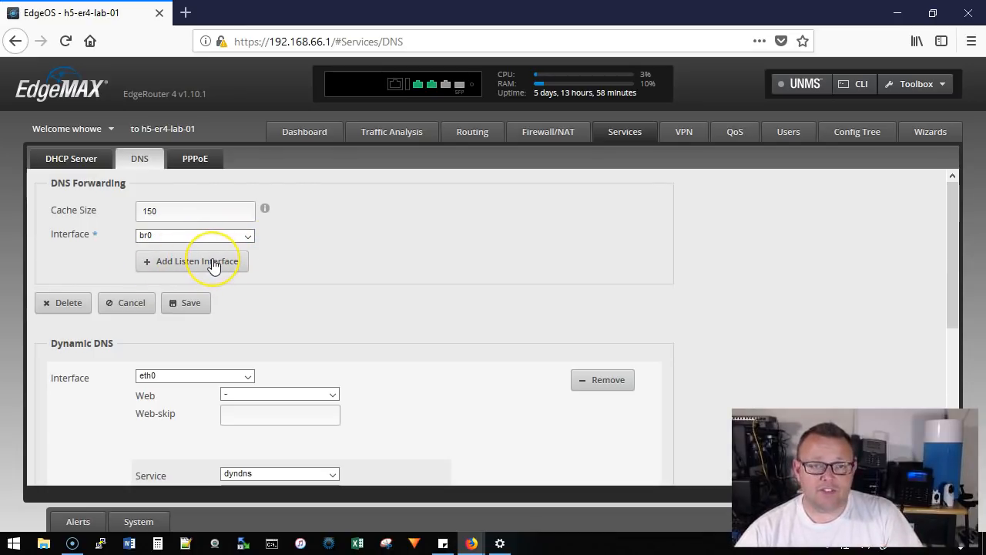
{"action": "left_click", "coordinate": [83, 164]}
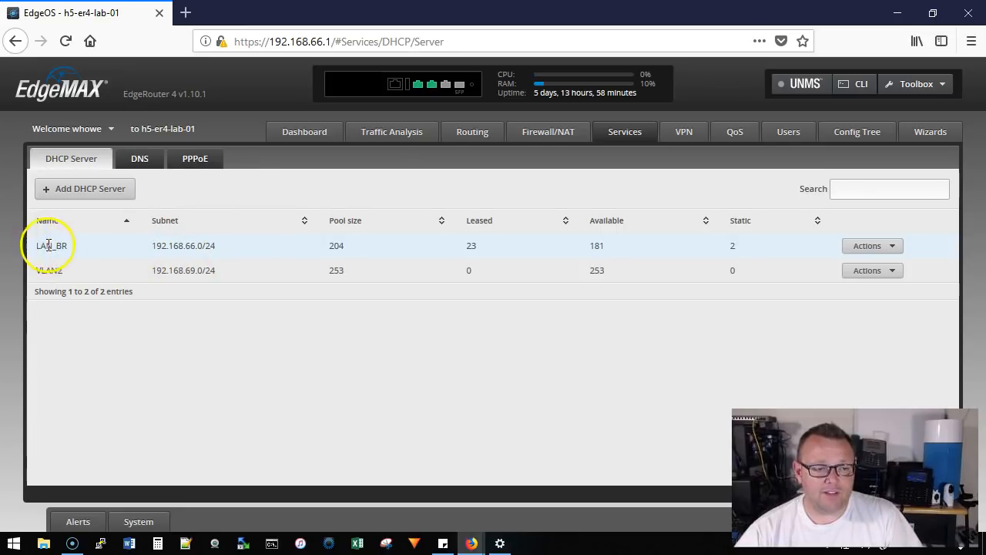
Set DNS 1 of the LAN_BR DHCP server to 192.168.66.1, save it and close its details.
{"action": "left_click", "coordinate": [872, 246]}
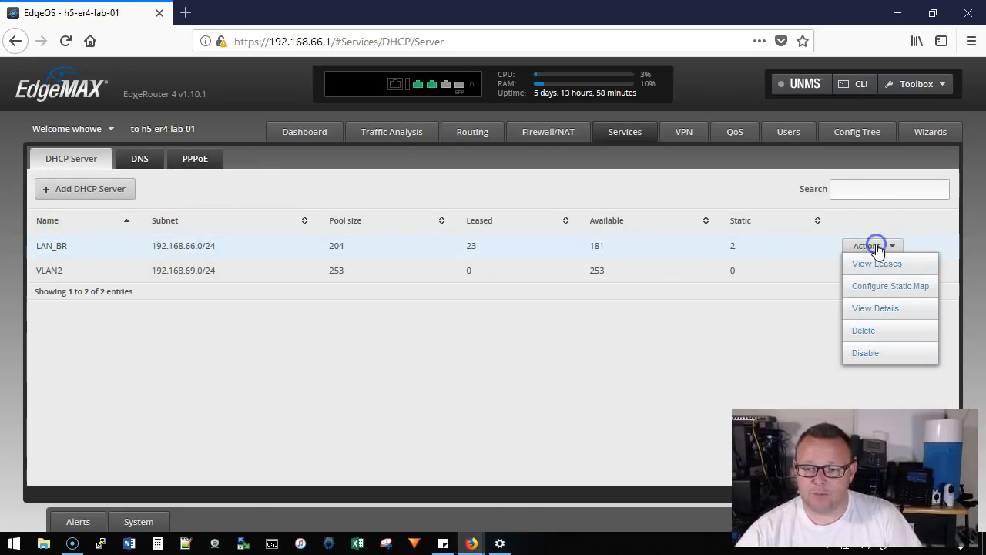
{"action": "left_click", "coordinate": [886, 309]}
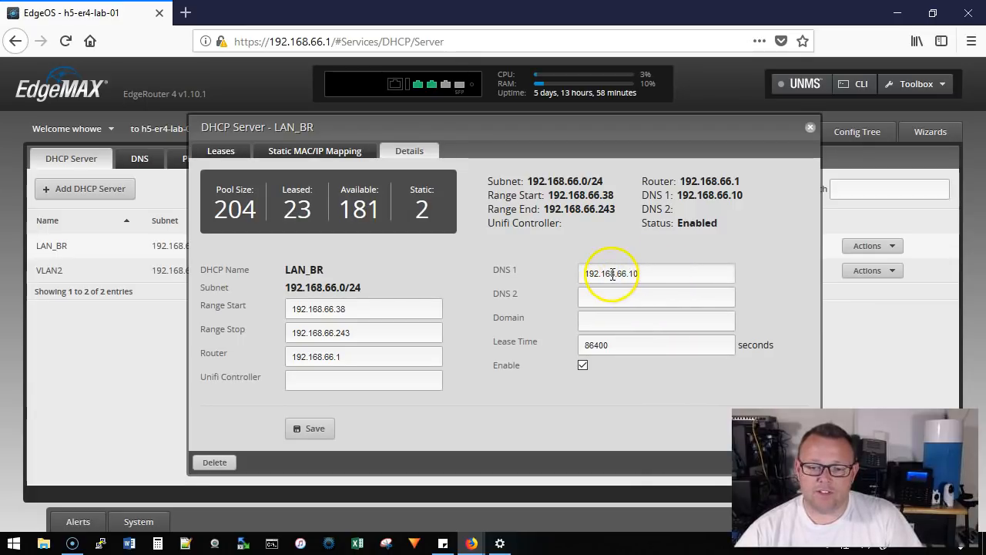
{"action": "left_click", "coordinate": [657, 271]}
{"action": "key", "text": "BackSpace"}
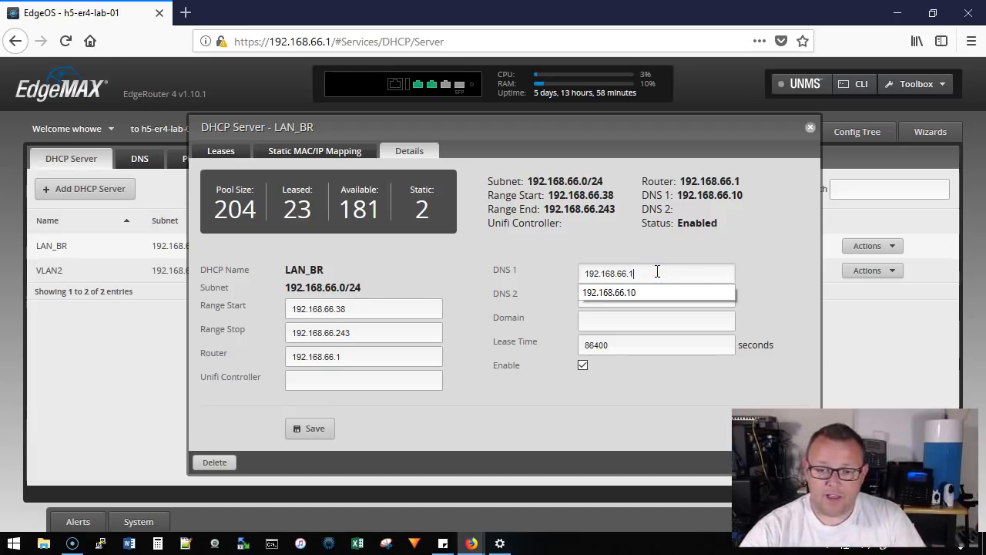
{"action": "left_click", "coordinate": [550, 271]}
{"action": "left_click", "coordinate": [341, 431]}
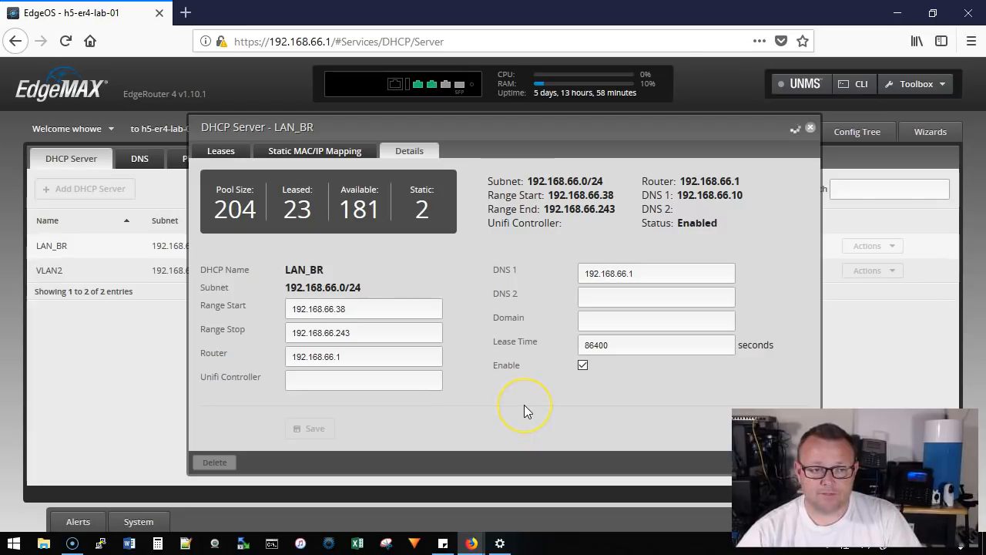
{"action": "left_click", "coordinate": [810, 127]}
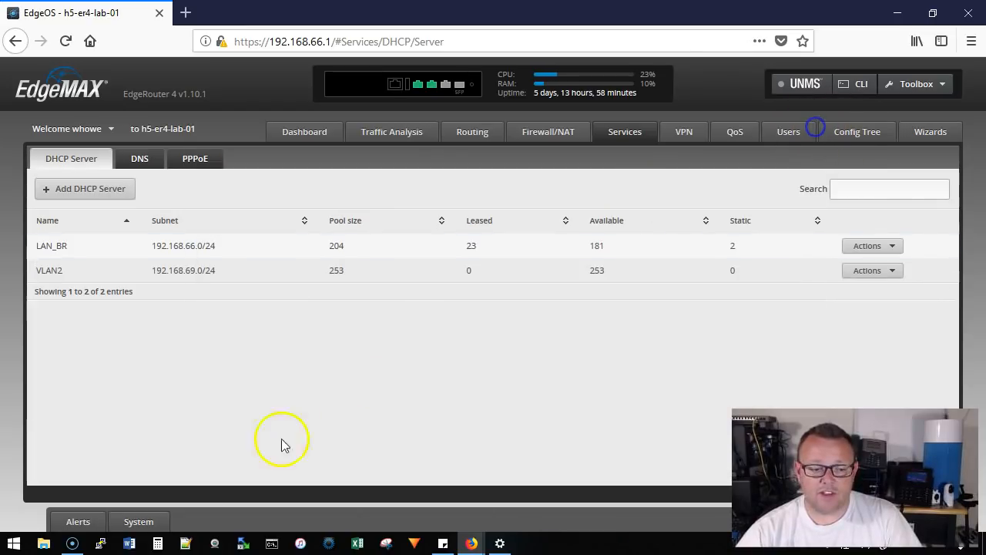
Check the system name server in the router's system settings and collapse them.
{"action": "left_click", "coordinate": [151, 523]}
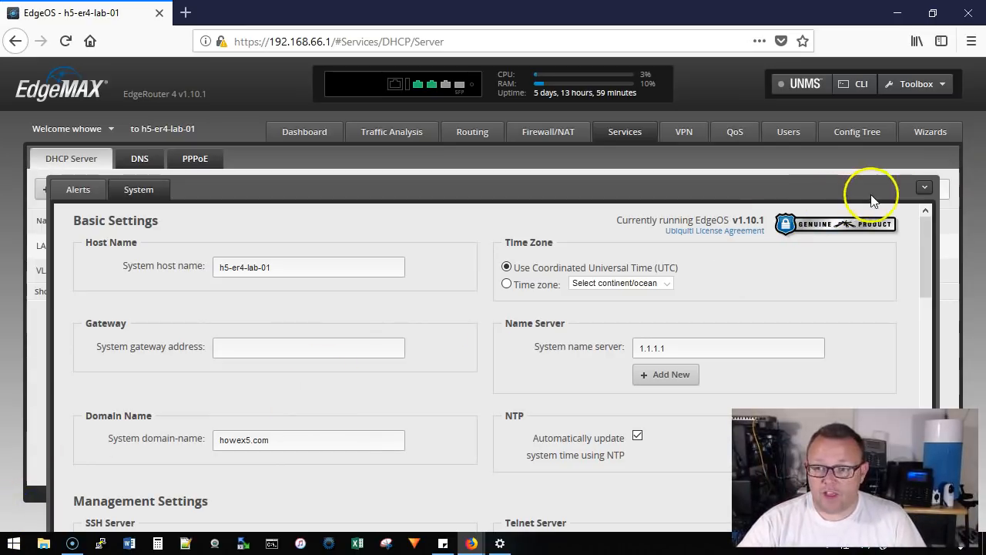
{"action": "left_click", "coordinate": [925, 190]}
{"action": "left_click", "coordinate": [495, 348]}
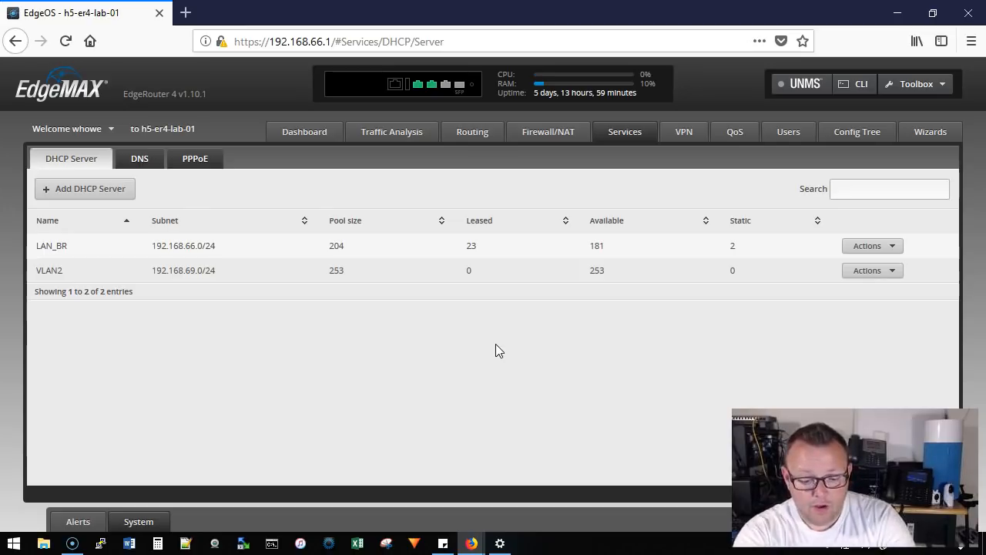
Open a Windows command prompt and renew the computer's DHCP lease with ipconfig/renew.
{"action": "key", "text": "super+r"}
{"action": "key", "text": "Escape"}
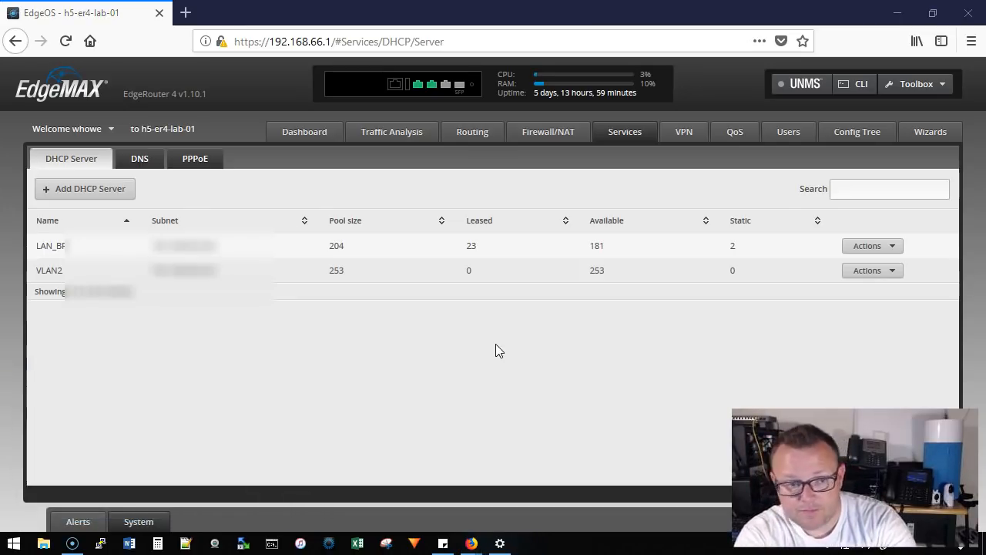
{"action": "type", "text": "ipconfig"}
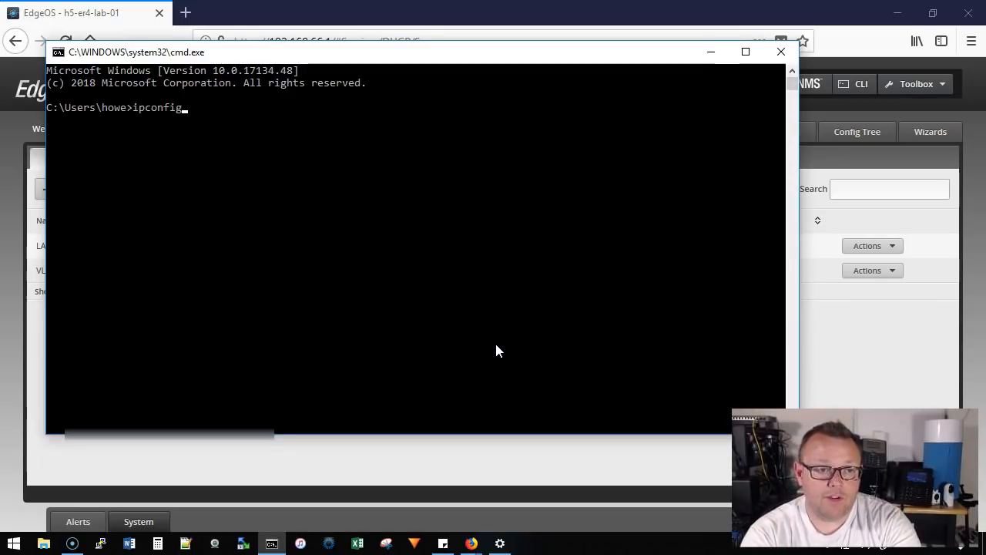
{"action": "type", "text": "/renew"}
{"action": "key", "text": "Return"}
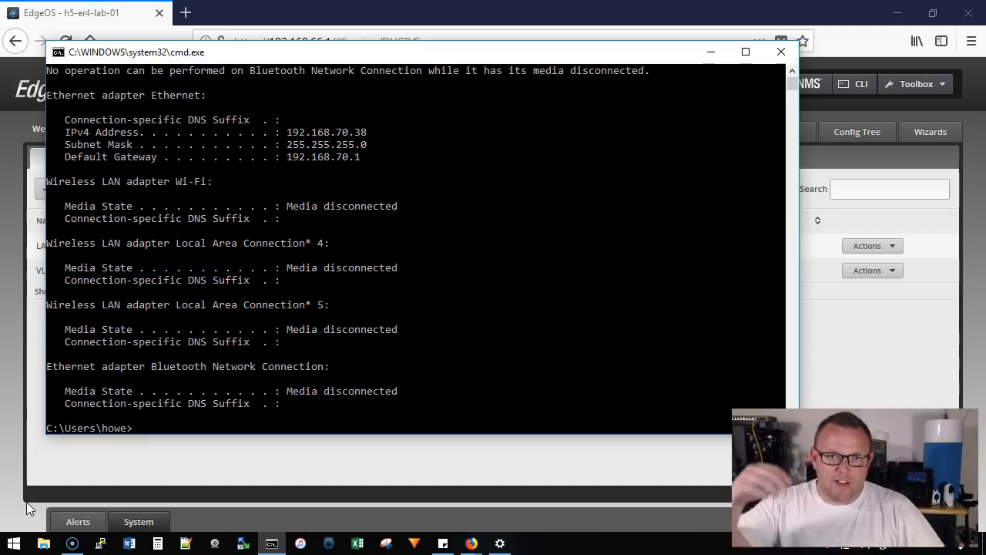
Run ipconfig/renew once more to request a fresh address for the Ethernet adapter.
{"action": "left_click", "coordinate": [79, 405]}
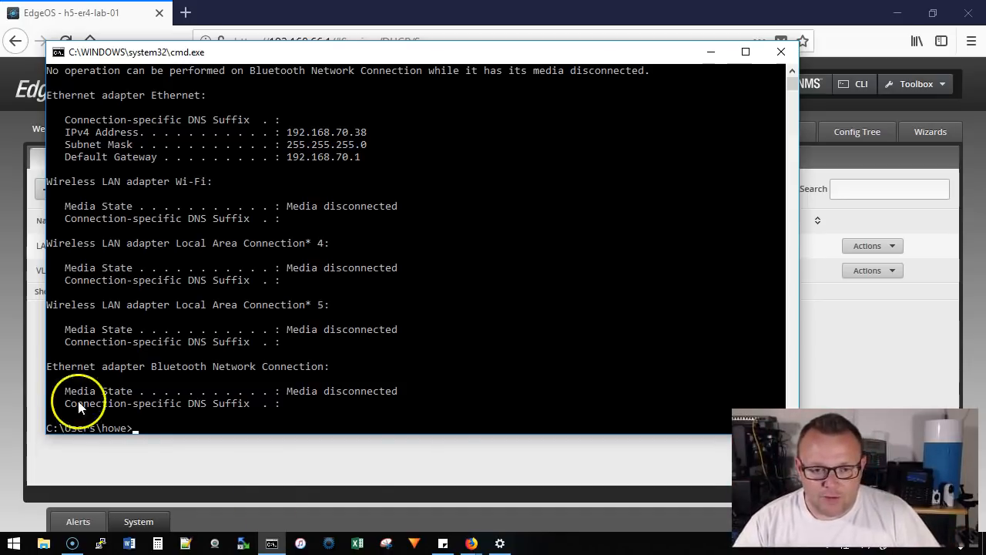
{"action": "left_click", "coordinate": [447, 413]}
{"action": "type", "text": "ipconfig/renew"}
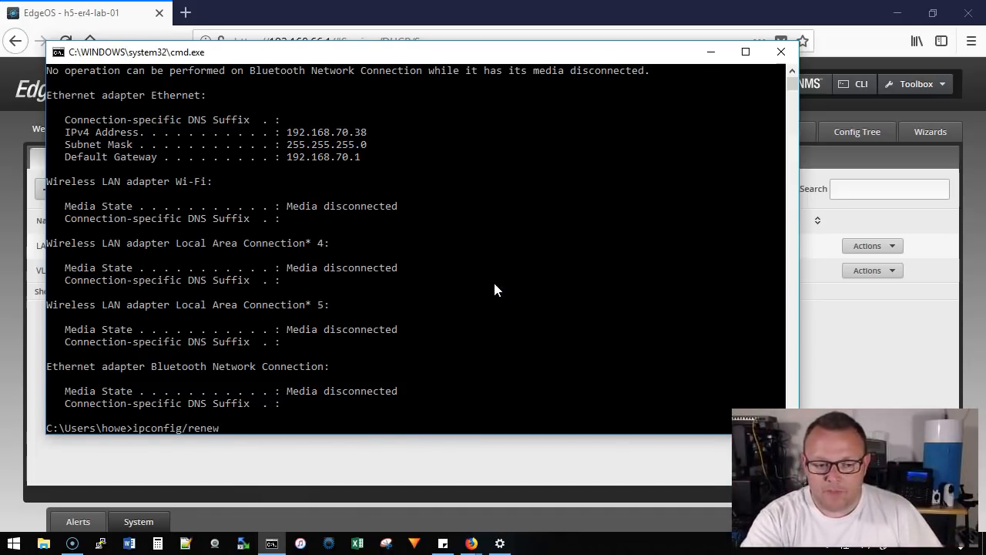
{"action": "key", "text": "Return"}
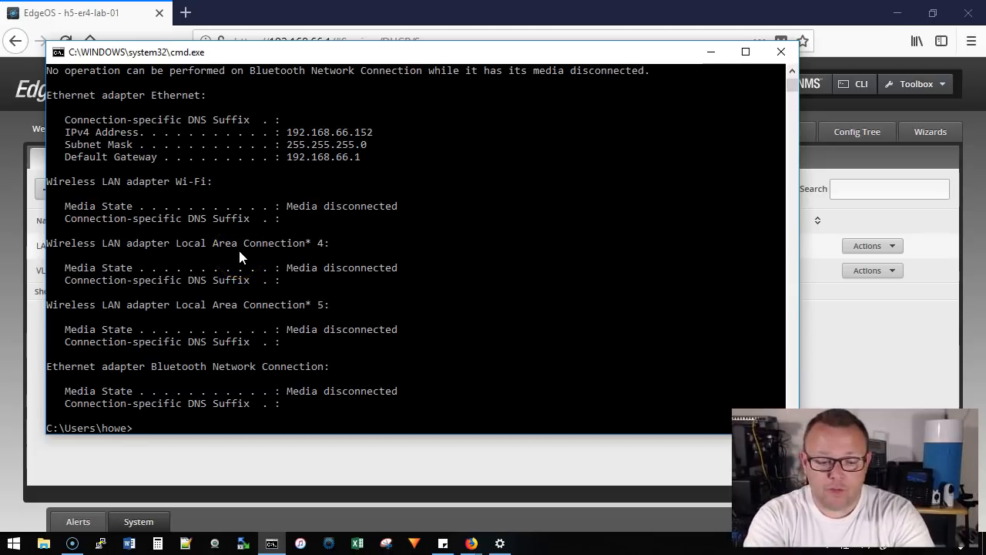
Test name resolution with nslookup h5llc.com and minimize the command prompt.
{"action": "type", "text": "up"}
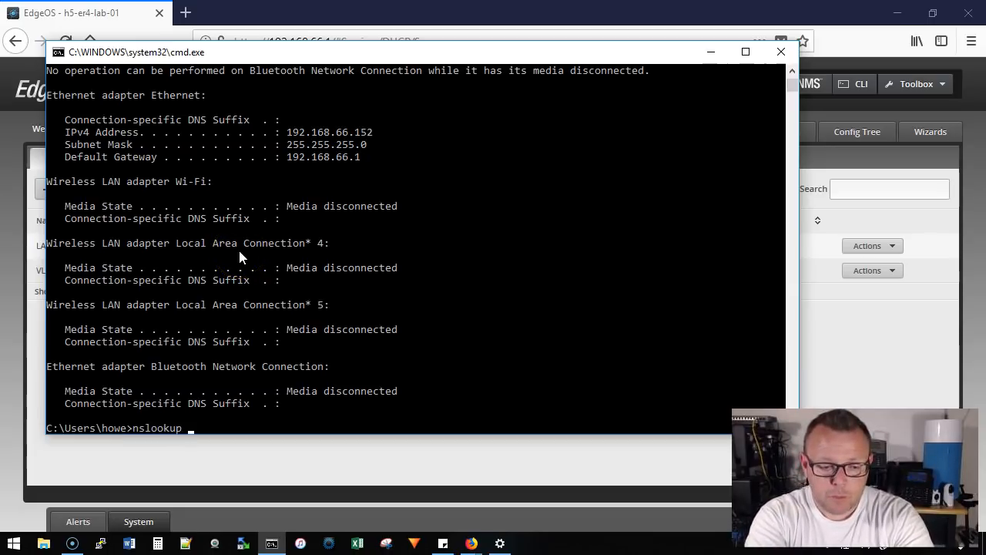
{"action": "type", "text": " h5llc.com"}
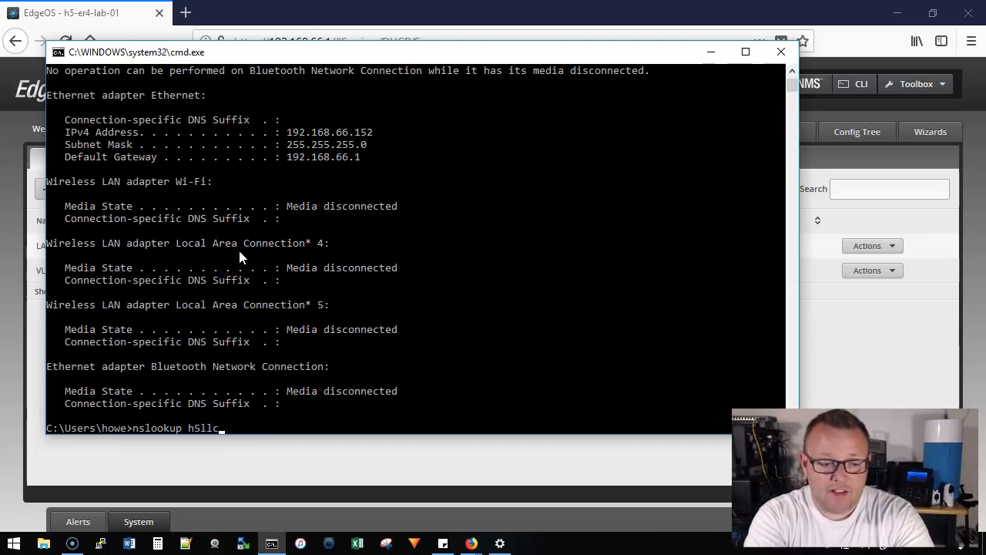
{"action": "key", "text": "Return"}
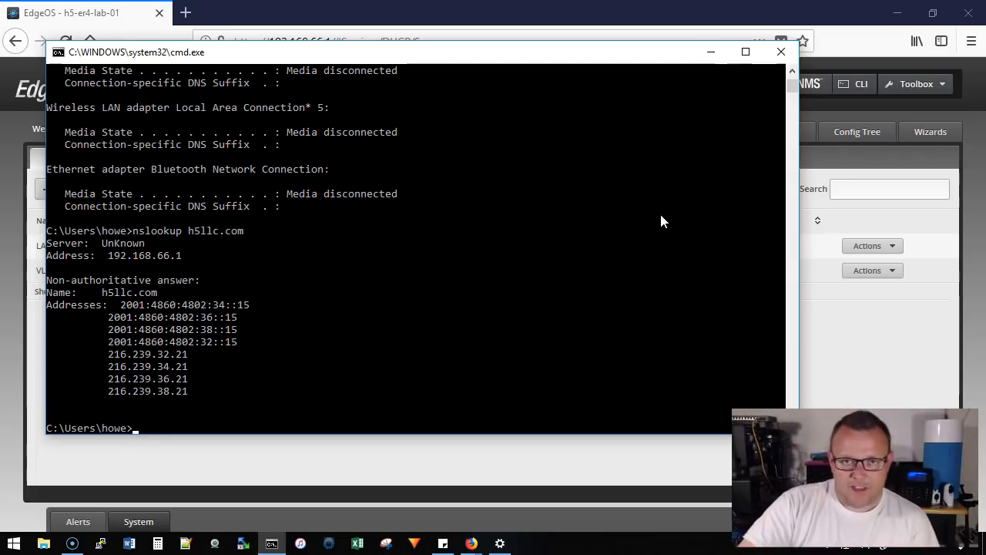
{"action": "left_click", "coordinate": [711, 52]}
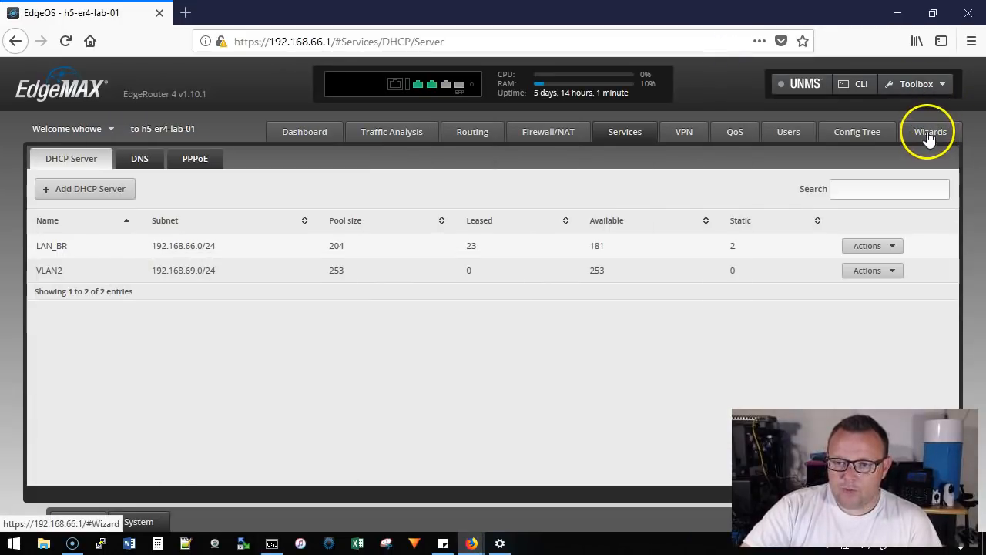
Add a static host entry named microsoft.com in the DNS host names feature wizard.
{"action": "left_click", "coordinate": [931, 133]}
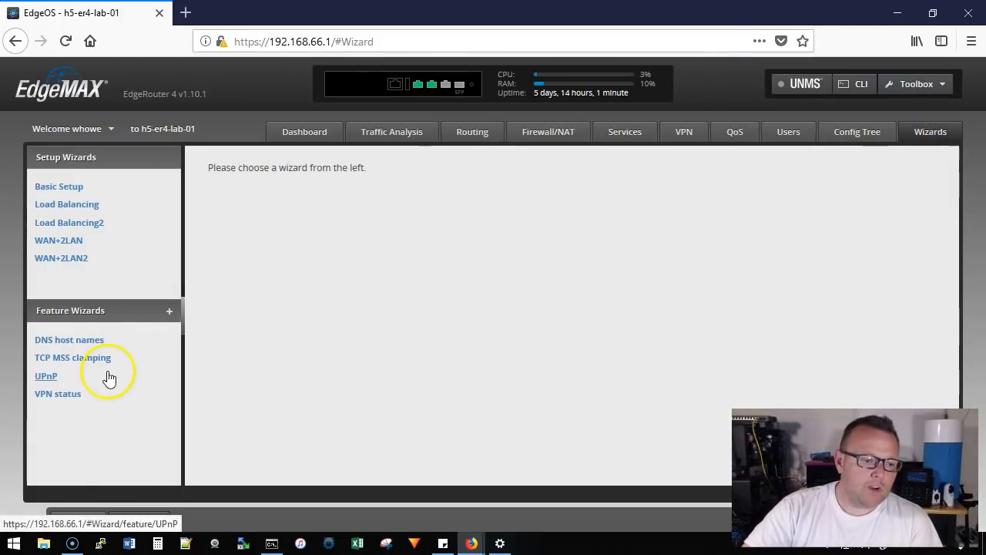
{"action": "left_click", "coordinate": [88, 346]}
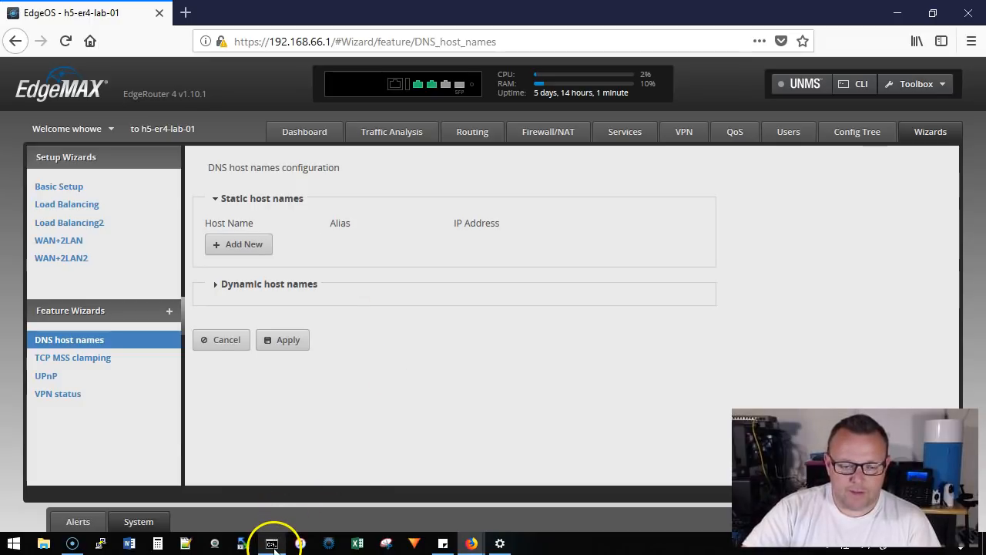
{"action": "mouse_move", "coordinate": [274, 545]}
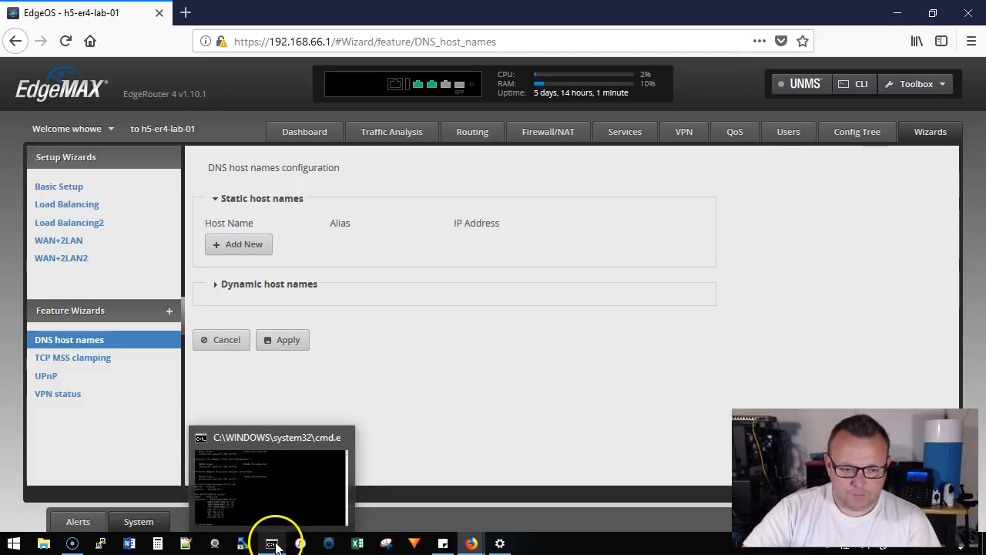
{"action": "left_click", "coordinate": [249, 243]}
{"action": "left_click", "coordinate": [291, 241]}
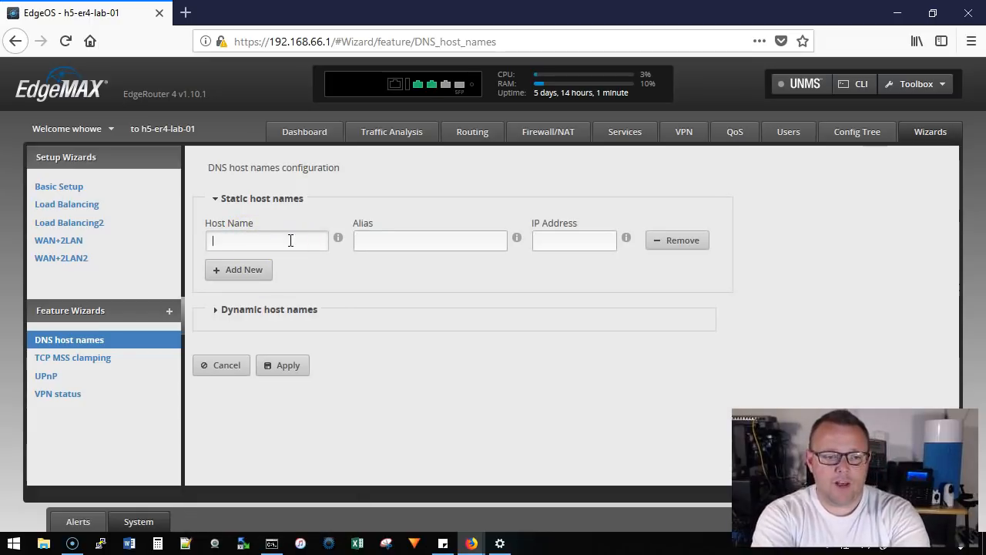
{"action": "type", "text": "microsof"}
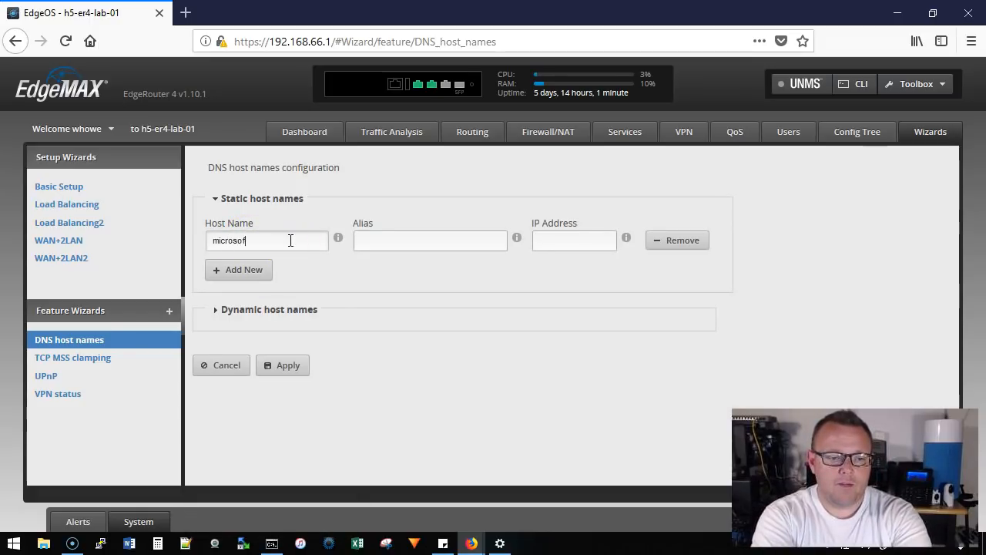
{"action": "type", "text": "m"}
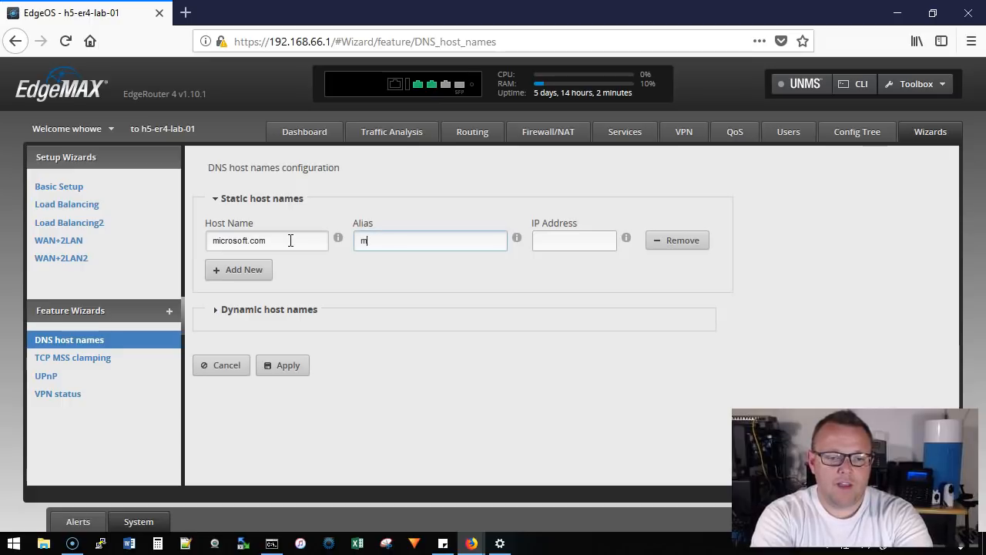
{"action": "type", "text": "icrosoft"}
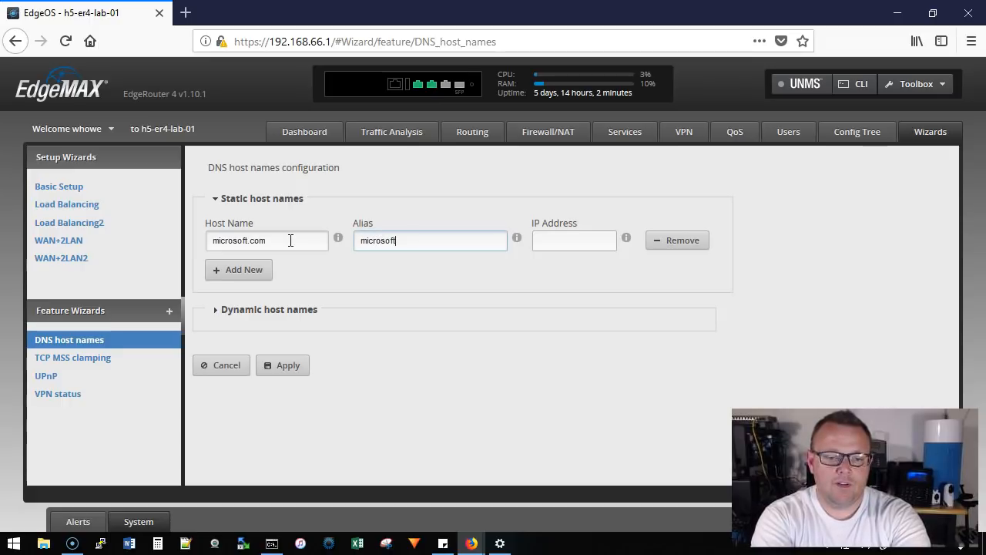
{"action": "mouse_move", "coordinate": [339, 239]}
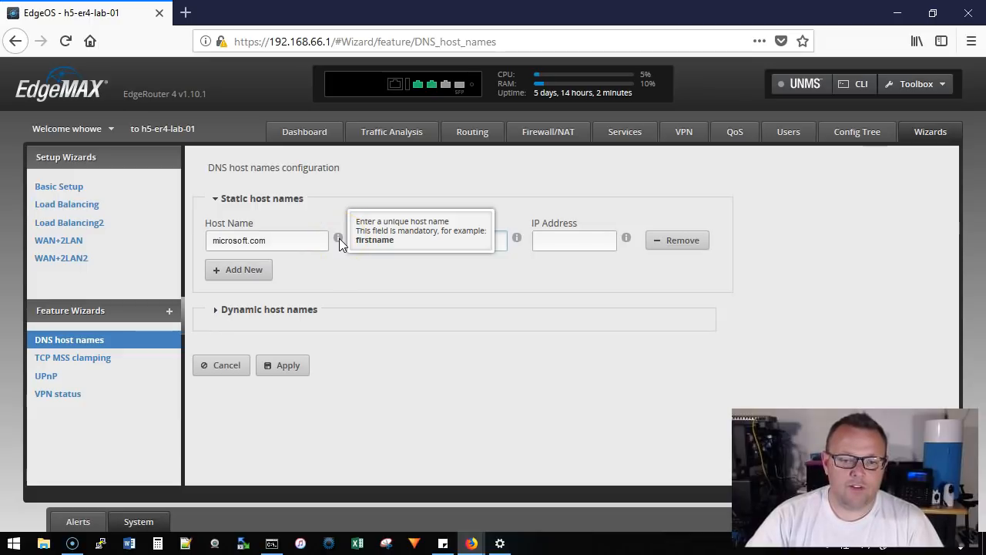
{"action": "mouse_move", "coordinate": [517, 239]}
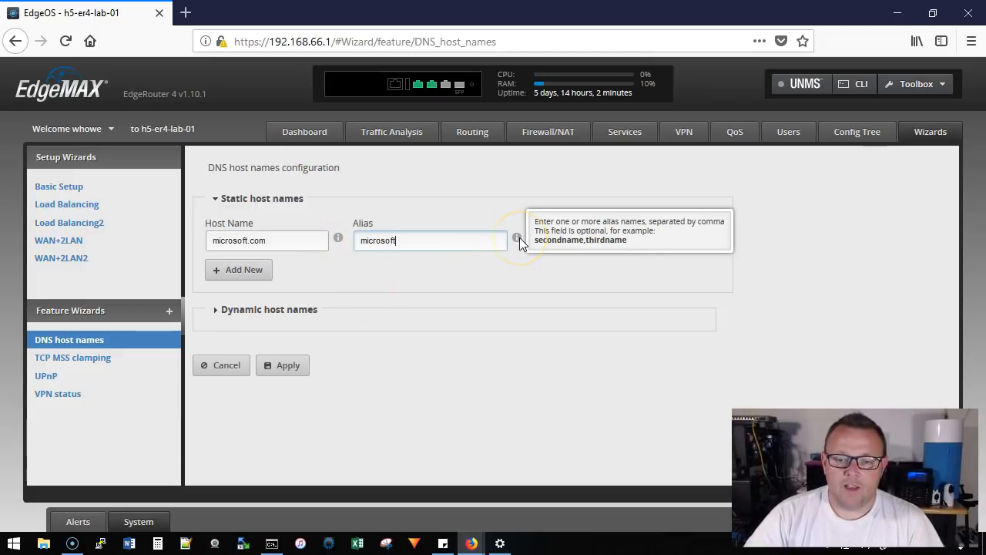
{"action": "key", "text": "BackSpace"}
{"action": "key", "text": "BackSpace"}
{"action": "key", "text": "BackSpace"}
{"action": "key", "text": "BackSpace"}
{"action": "key", "text": "BackSpace"}
{"action": "key", "text": "BackSpace"}
{"action": "key", "text": "BackSpace"}
{"action": "key", "text": "BackSpace"}
{"action": "key", "text": "BackSpace"}
{"action": "type", "text": "www"}
{"action": "key", "text": "BackSpace"}
{"action": "key", "text": "BackSpace"}
{"action": "key", "text": "BackSpace"}
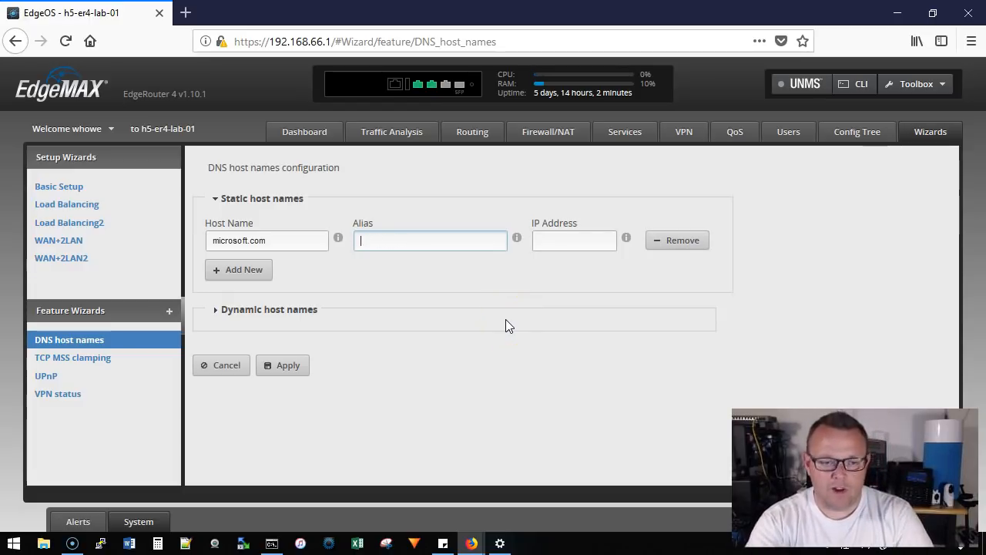
Set the microsoft.com entry's IP address to 192.168.66.10 and apply the DNS host names configuration.
{"action": "left_click", "coordinate": [577, 241]}
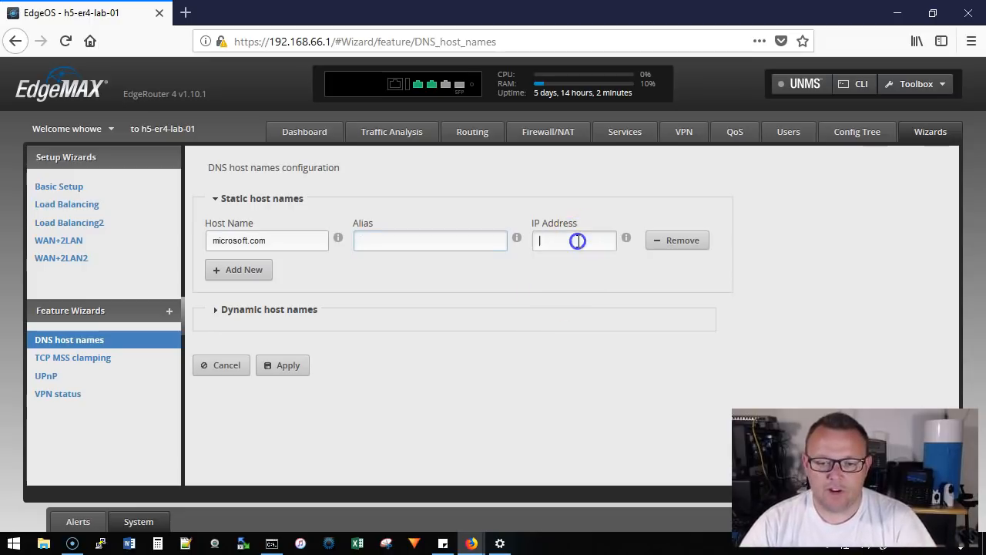
{"action": "type", "text": "192.168.1"}
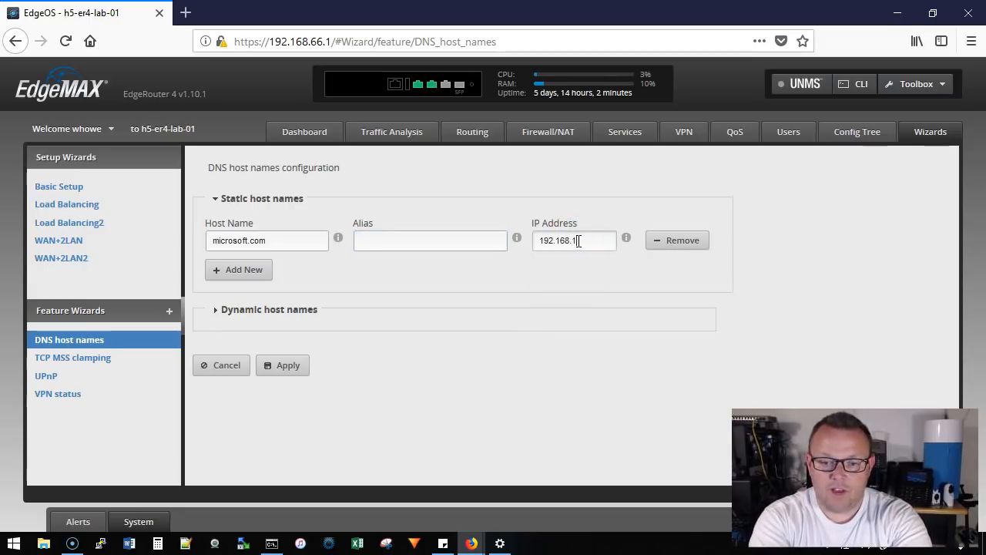
{"action": "key", "text": "BackSpace"}
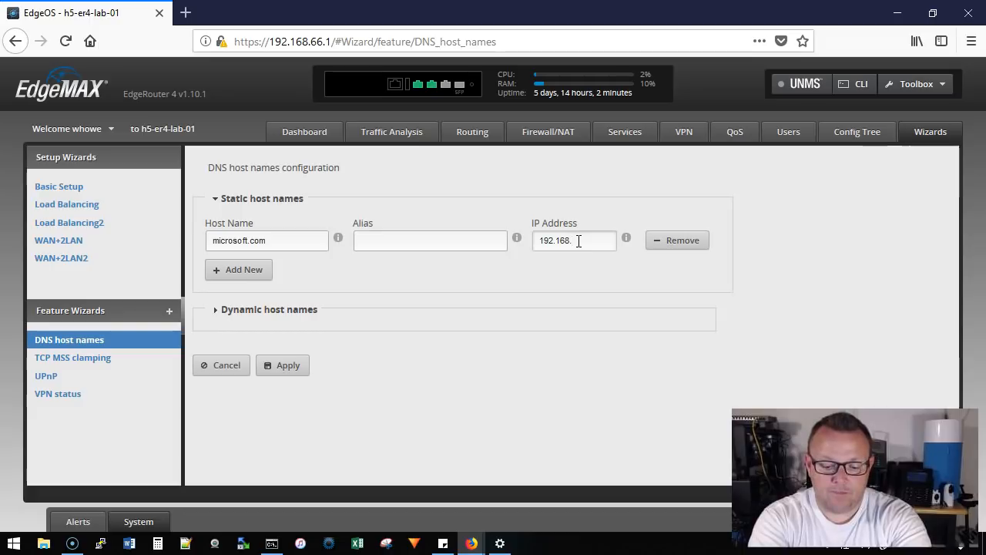
{"action": "type", "text": "66.10"}
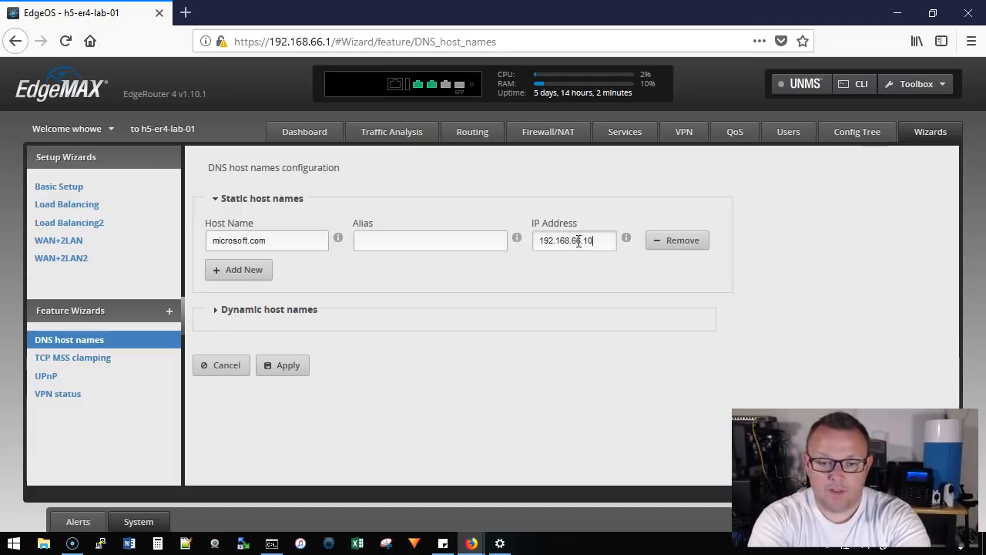
{"action": "left_click", "coordinate": [284, 365]}
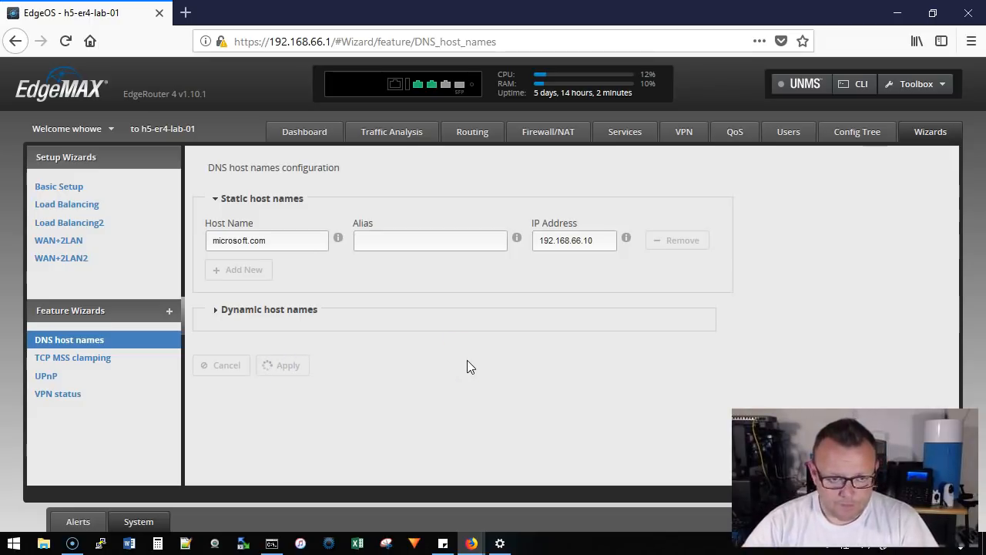
{"action": "left_click", "coordinate": [507, 357]}
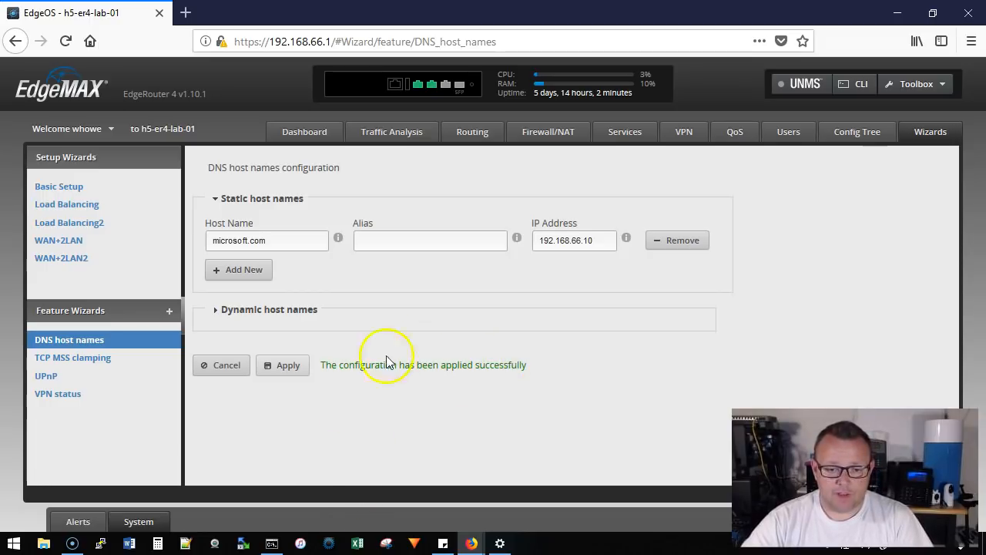
Switch to the command prompt and test the new entry with nslookup microsoft.com.
{"action": "left_click", "coordinate": [270, 543]}
{"action": "type", "text": "nslookup microsoft.com"}
{"action": "key", "text": "Return"}
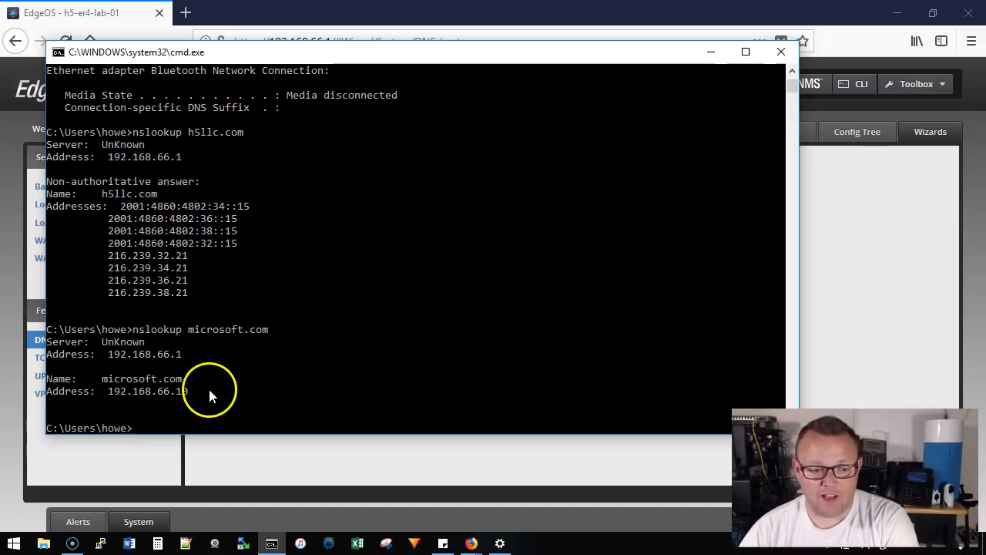
Return to the browser and add a second static host entry for google.com with IP address 192.168.66.10.
{"action": "left_click", "coordinate": [380, 458]}
{"action": "left_click_drag", "start_coordinate": [294, 241], "coordinate": [172, 242]}
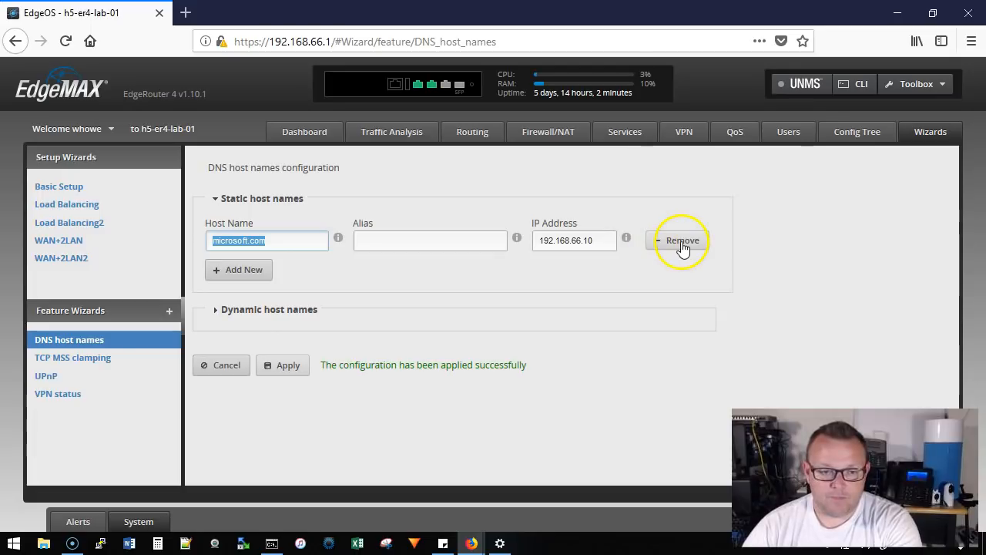
{"action": "left_click", "coordinate": [232, 269]}
{"action": "left_click", "coordinate": [268, 267]}
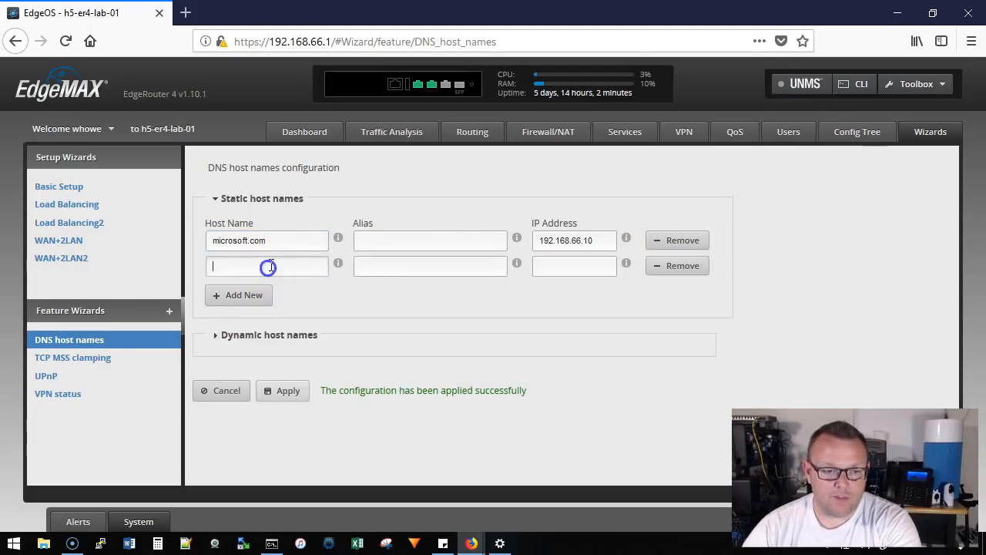
{"action": "type", "text": "google.com"}
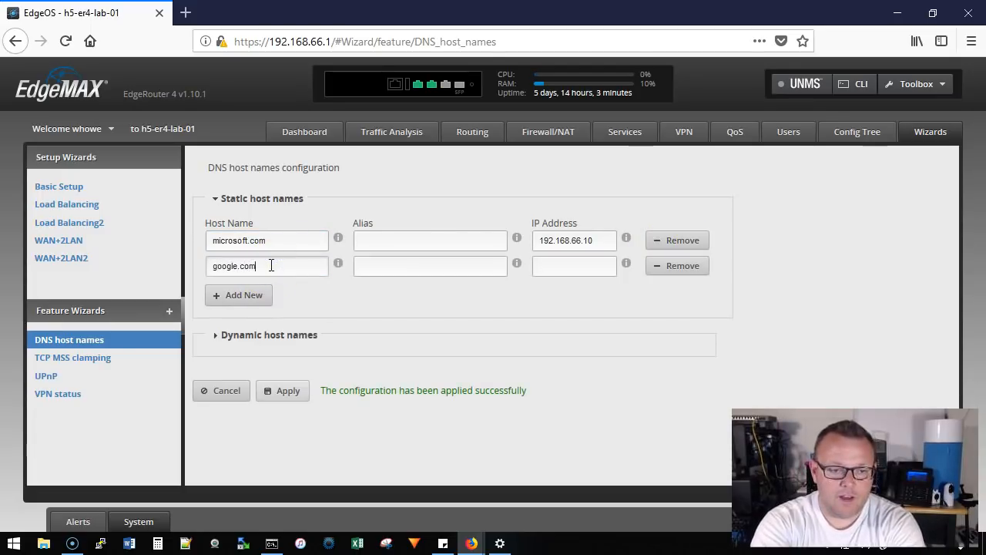
{"action": "left_click", "coordinate": [558, 265]}
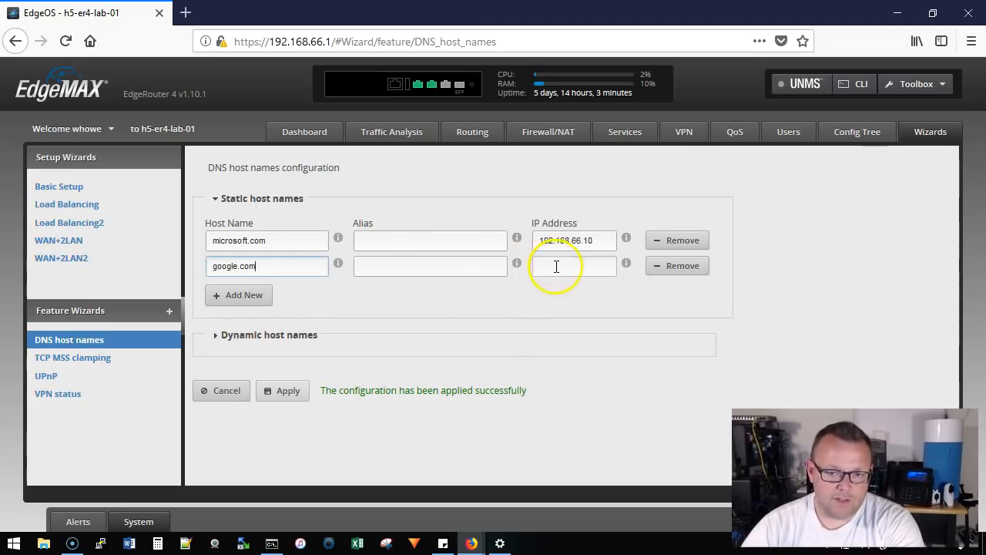
{"action": "left_click", "coordinate": [520, 265]}
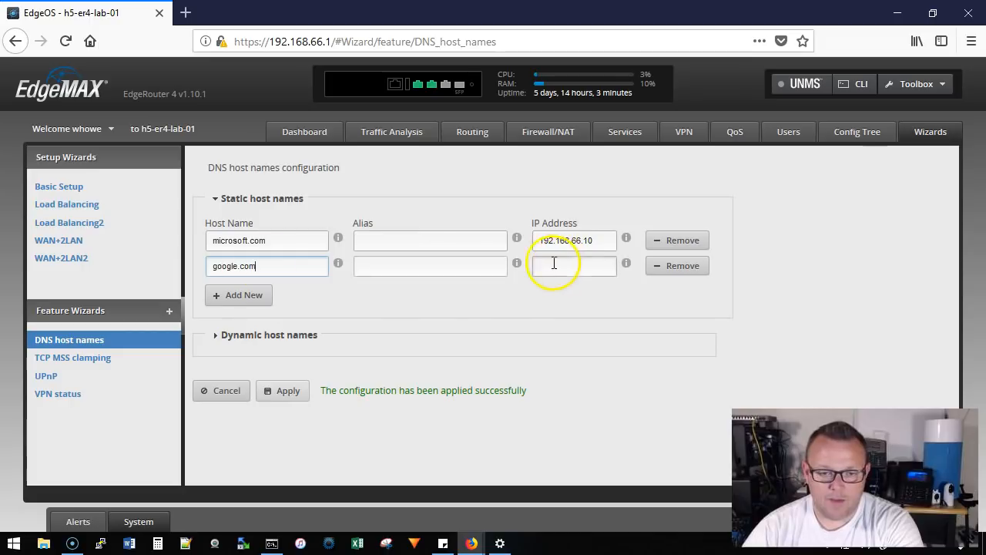
{"action": "left_click", "coordinate": [547, 270]}
{"action": "type", "text": "192.168.66.10"}
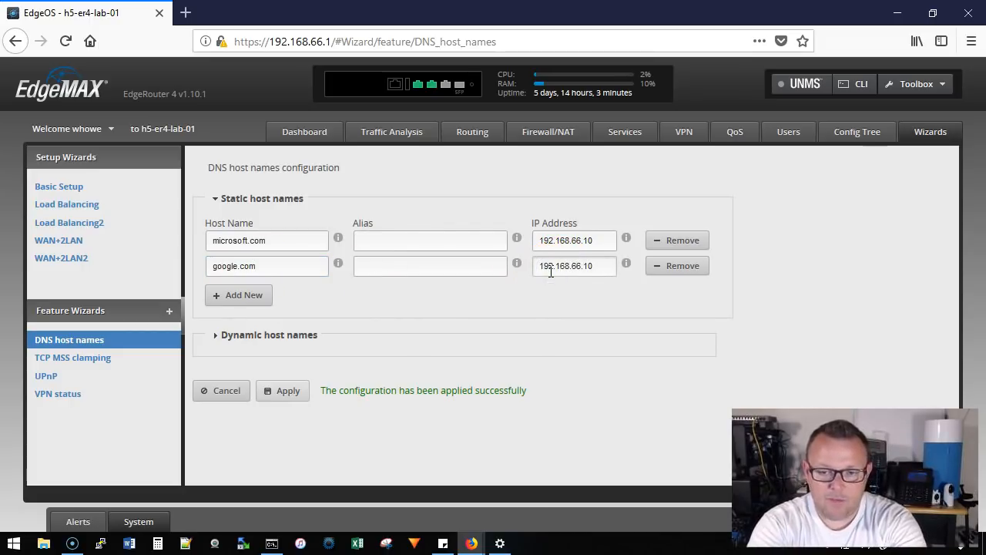
Add a third static host entry for unifi.howex5.com with IP address 192.168.66.10 and apply the configuration.
{"action": "left_click", "coordinate": [262, 301]}
{"action": "left_click", "coordinate": [241, 293]}
{"action": "left_click", "coordinate": [272, 292]}
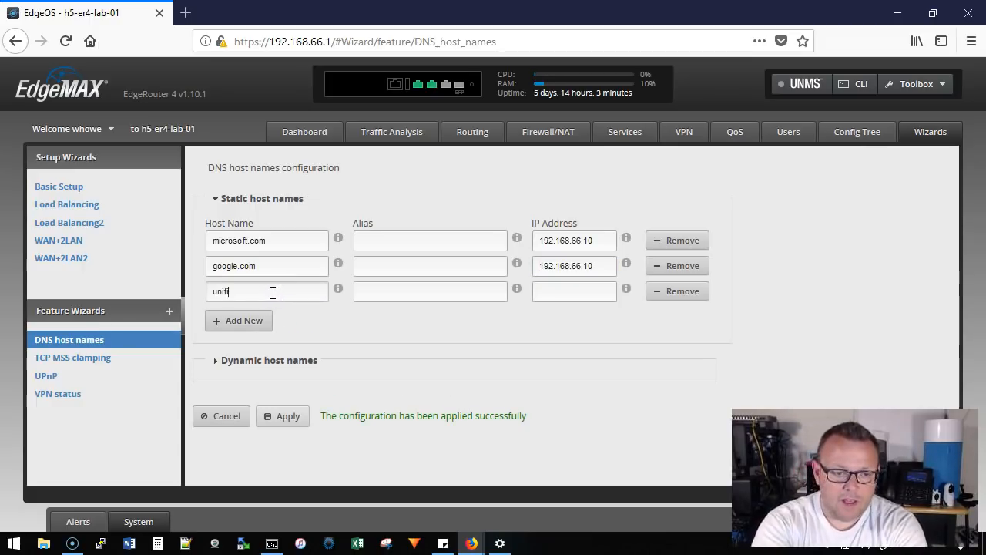
{"action": "type", "text": "unifi.howex5.com"}
{"action": "key", "text": "Tab"}
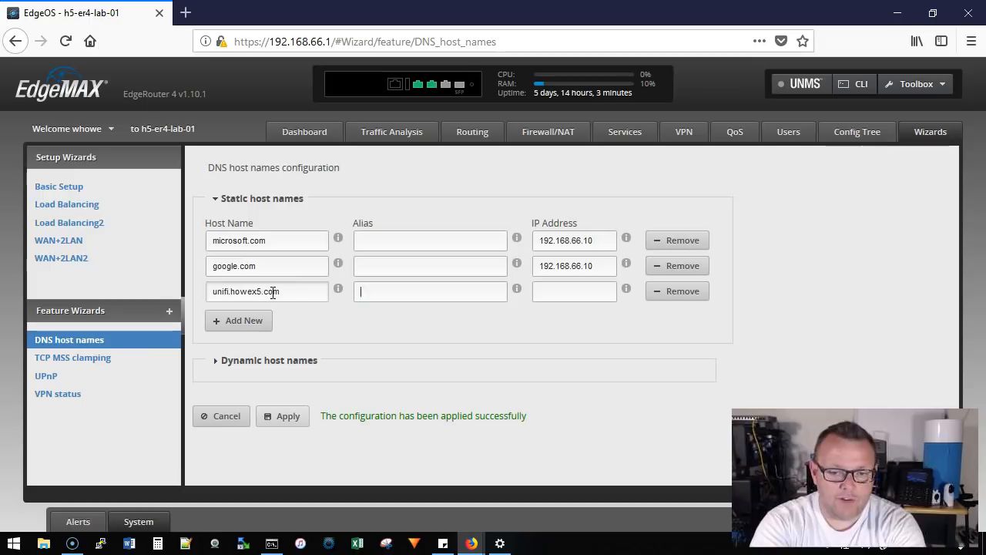
{"action": "key", "text": "Tab"}
{"action": "type", "text": "192.16"}
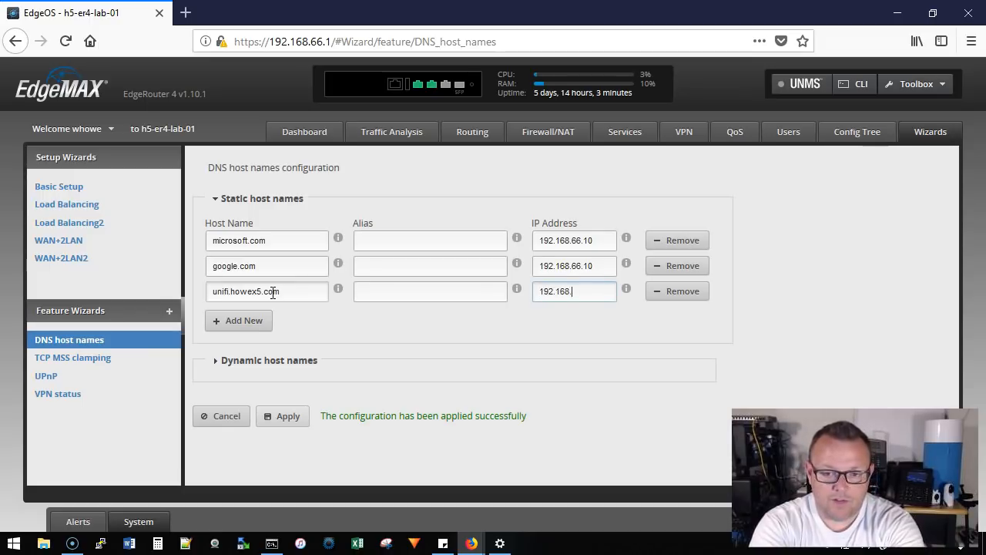
{"action": "left_click", "coordinate": [295, 418]}
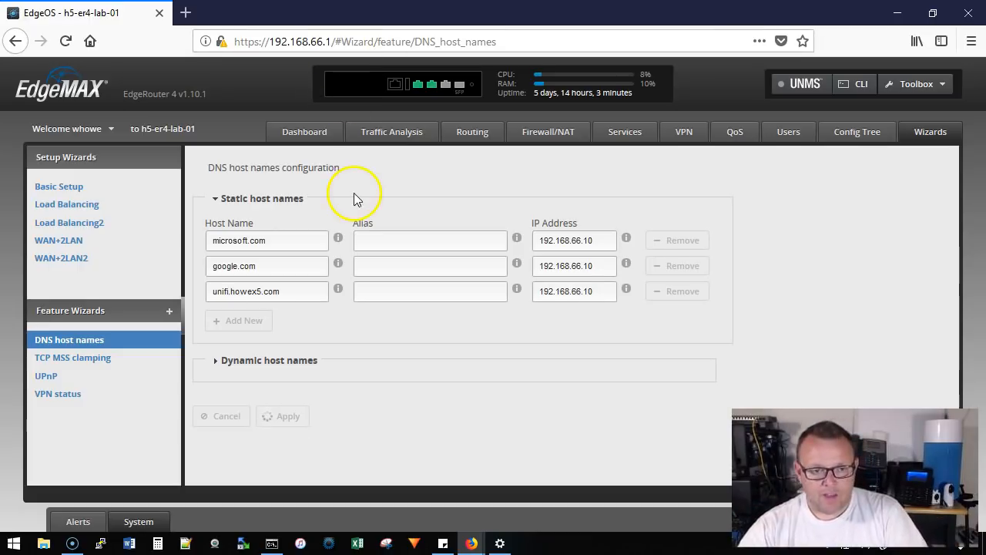
Switch back to the command prompt and check the google.com entry with nslookup google.com.
{"action": "left_click", "coordinate": [271, 544]}
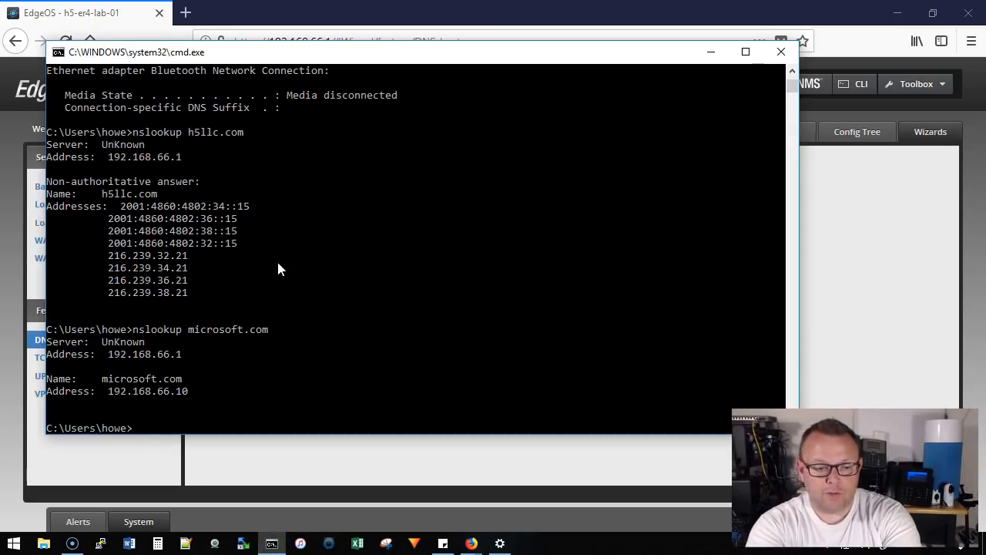
{"action": "key", "text": "BackSpace"}
{"action": "key", "text": "BackSpace"}
{"action": "type", "text": "ookup google.com"}
{"action": "key", "text": "Return"}
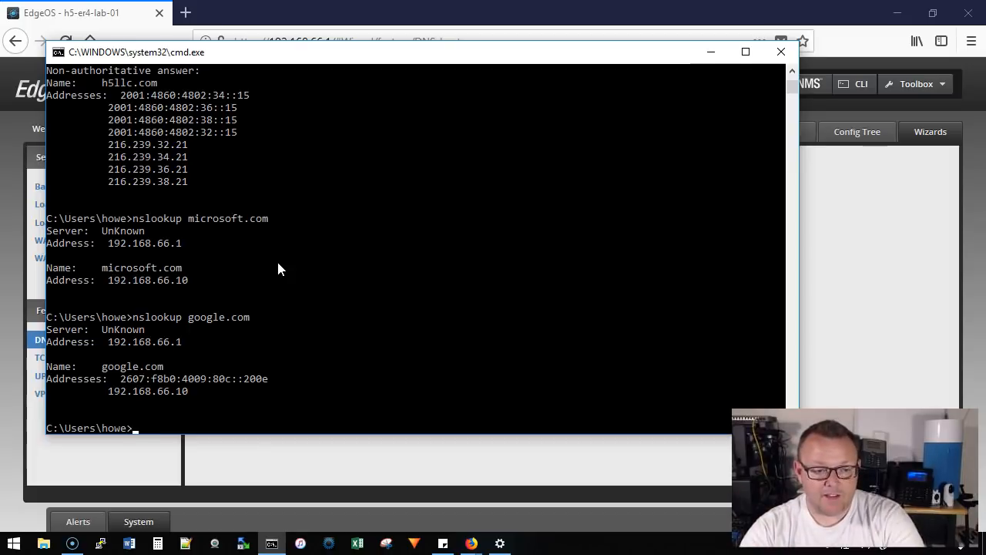
Check the UniFi host entry by running nslookup unifi.howex5.com.
{"action": "key", "text": "Up"}
{"action": "key", "text": "BackSpace"}
{"action": "key", "text": "BackSpace"}
{"action": "key", "text": "BackSpace"}
{"action": "key", "text": "BackSpace"}
{"action": "key", "text": "BackSpace"}
{"action": "key", "text": "BackSpace"}
{"action": "key", "text": "BackSpace"}
{"action": "key", "text": "BackSpace"}
{"action": "key", "text": "BackSpace"}
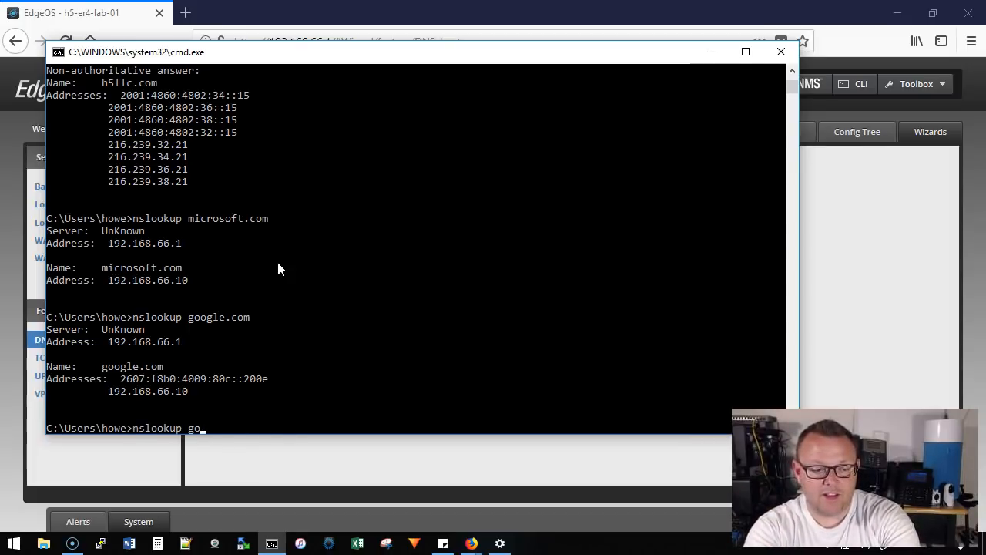
{"action": "type", "text": "unifi.howex5.com"}
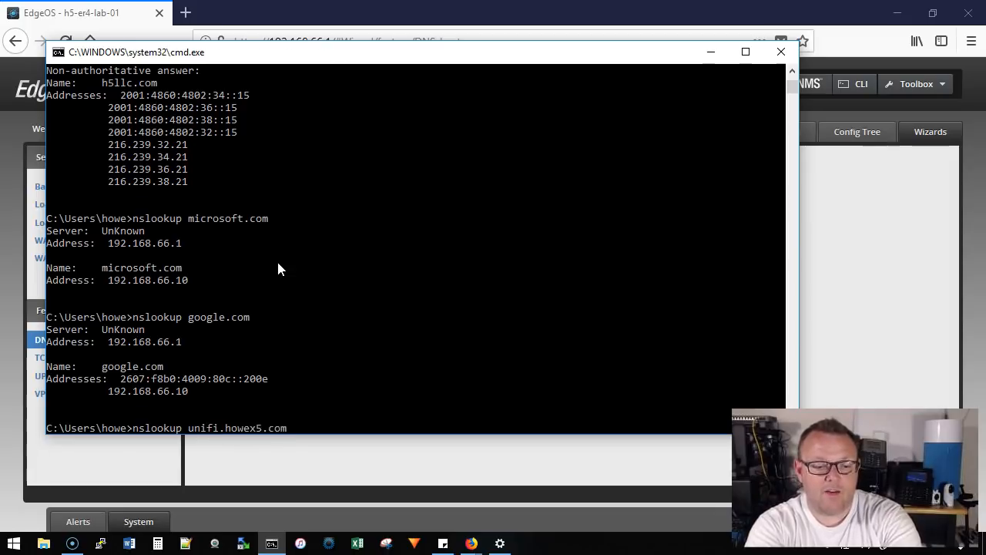
{"action": "key", "text": "Return"}
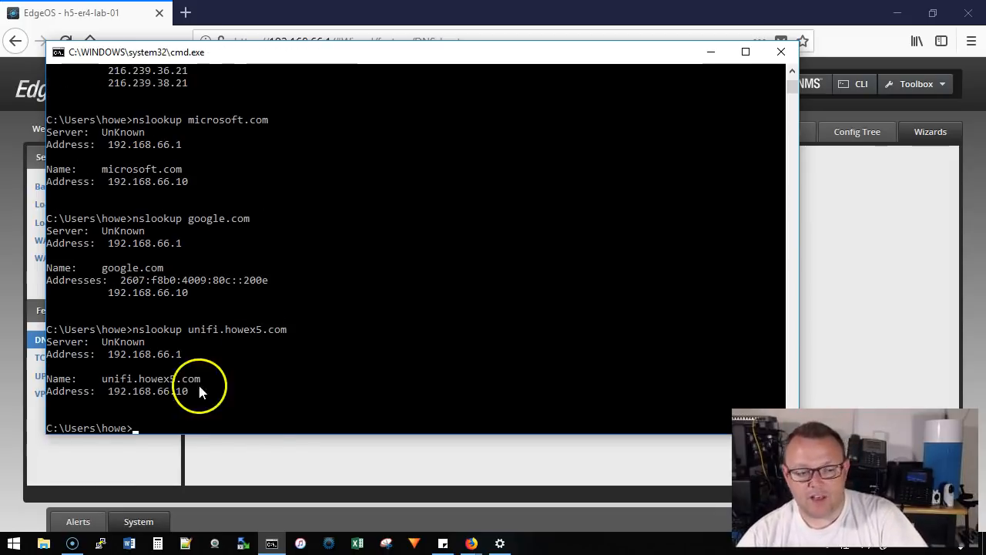
Clear the computer's DNS resolver cache with ipconfig/flushdns.
{"action": "type", "text": "ipc"}
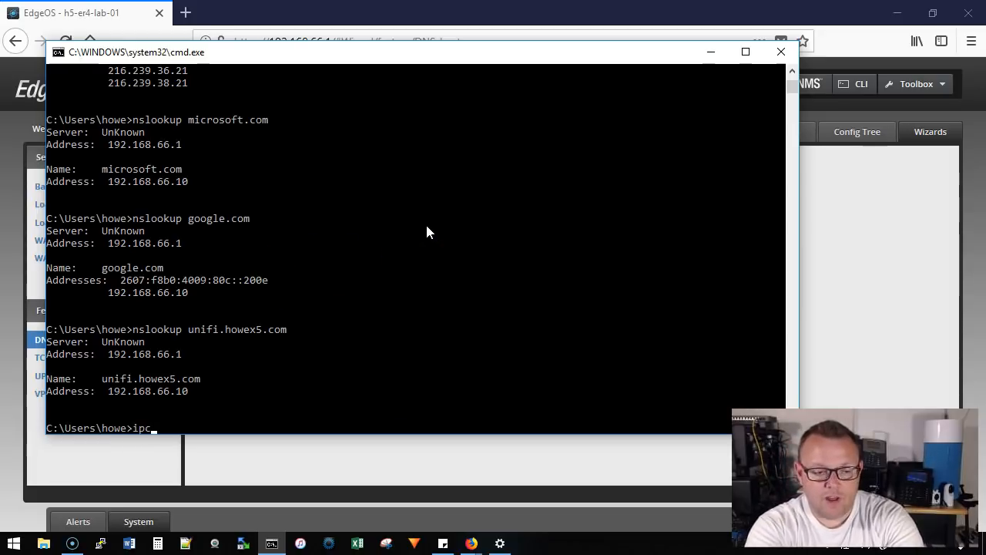
{"action": "type", "text": "onfig/flushdns"}
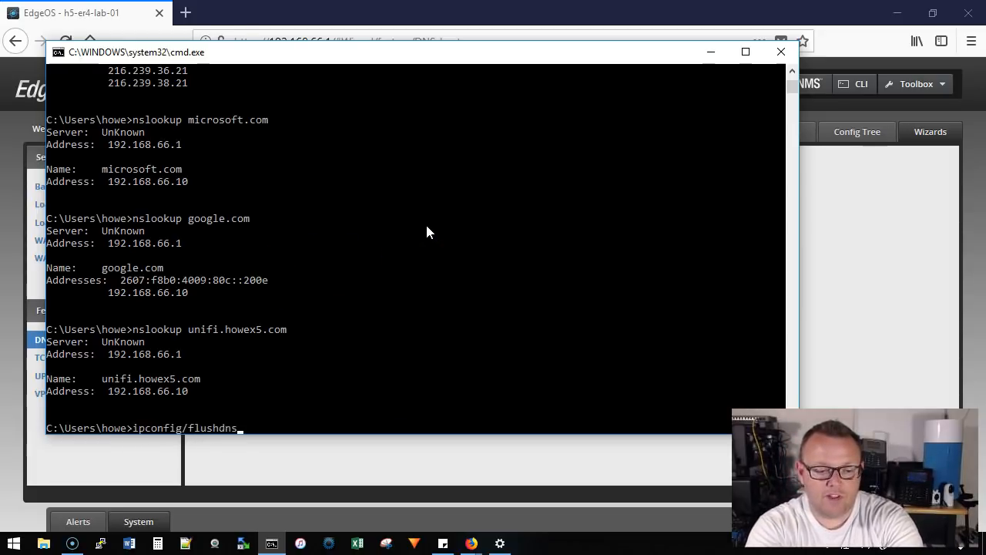
{"action": "key", "text": "Return"}
In the browser, remove the microsoft.com and google.com static host entries and apply the configuration.
{"action": "left_click", "coordinate": [338, 461]}
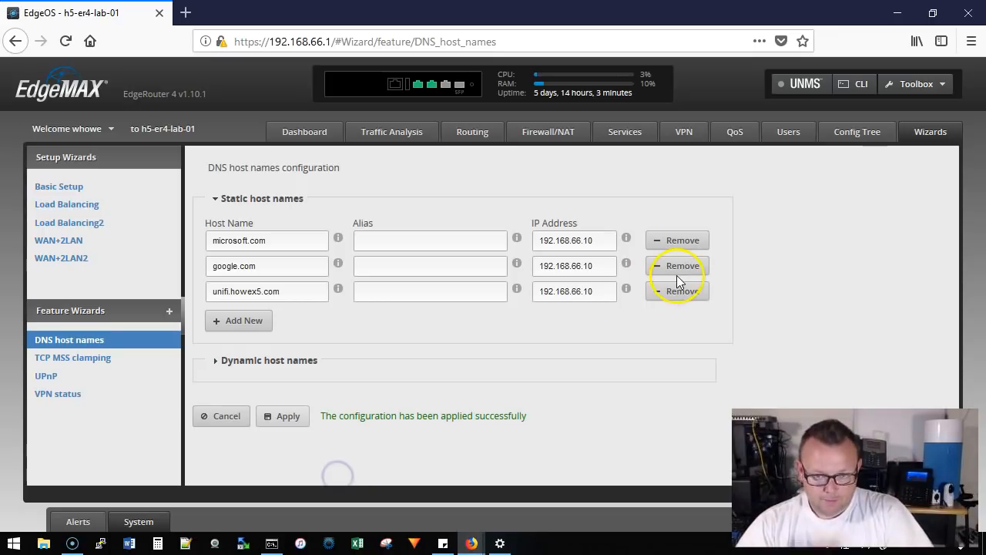
{"action": "left_click", "coordinate": [686, 241]}
{"action": "left_click", "coordinate": [688, 244]}
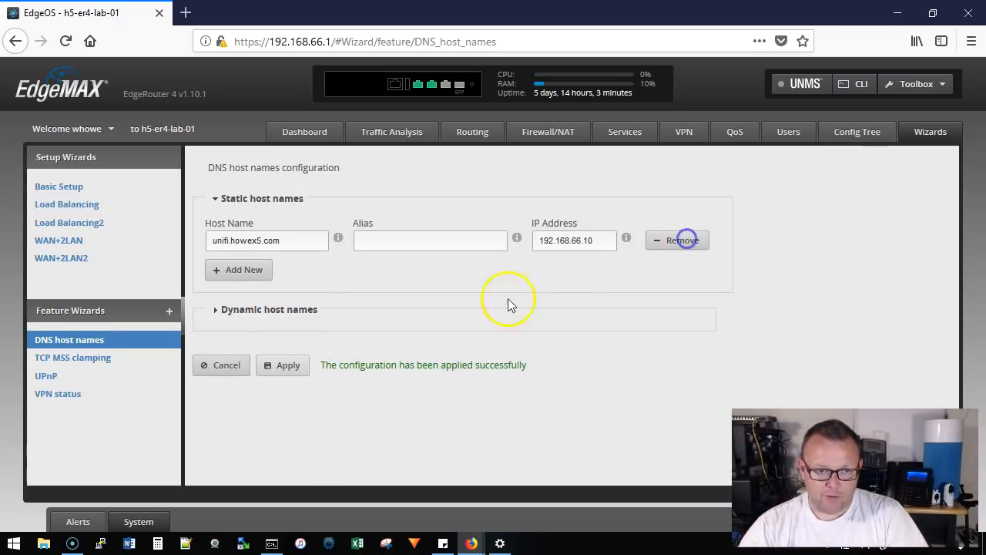
{"action": "left_click", "coordinate": [284, 368]}
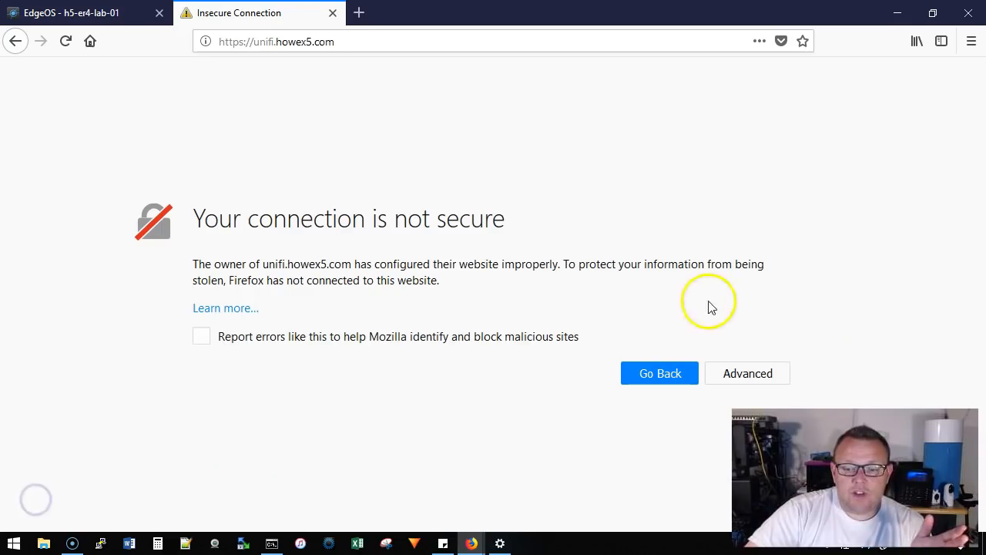
Add a security exception for the untrusted certificate of unifi.howex5.com and load the site.
{"action": "left_click", "coordinate": [745, 374]}
{"action": "scroll", "coordinate": [418, 344], "scroll_direction": "down", "scroll_amount": 3}
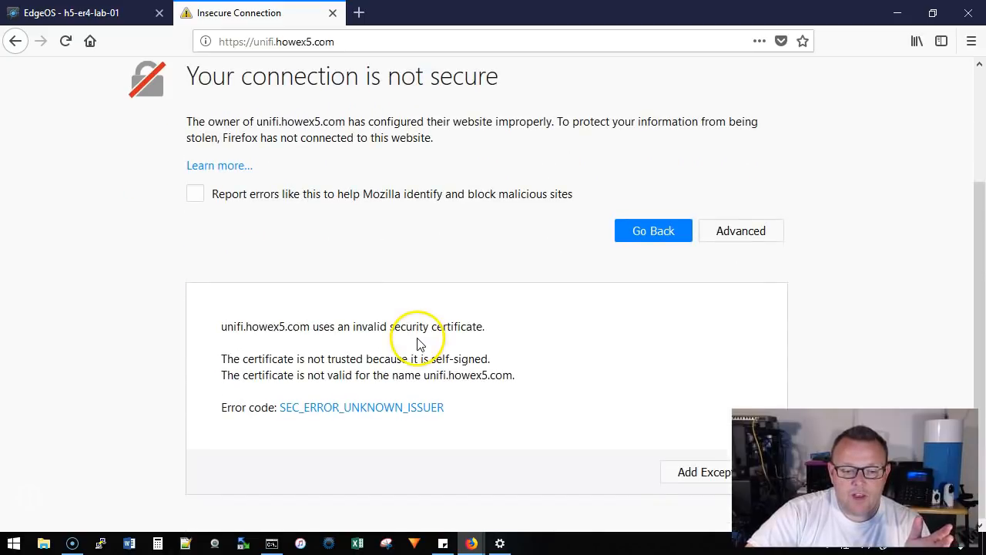
{"action": "left_click", "coordinate": [692, 477]}
{"action": "left_click", "coordinate": [344, 374]}
{"action": "left_click", "coordinate": [626, 403]}
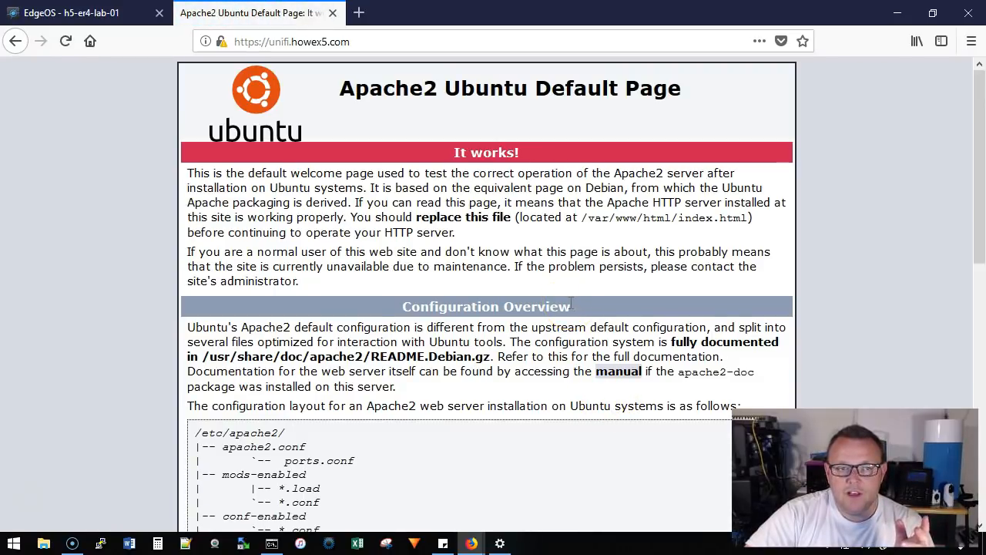
{"action": "left_click", "coordinate": [403, 48]}
{"action": "left_click", "coordinate": [402, 50]}
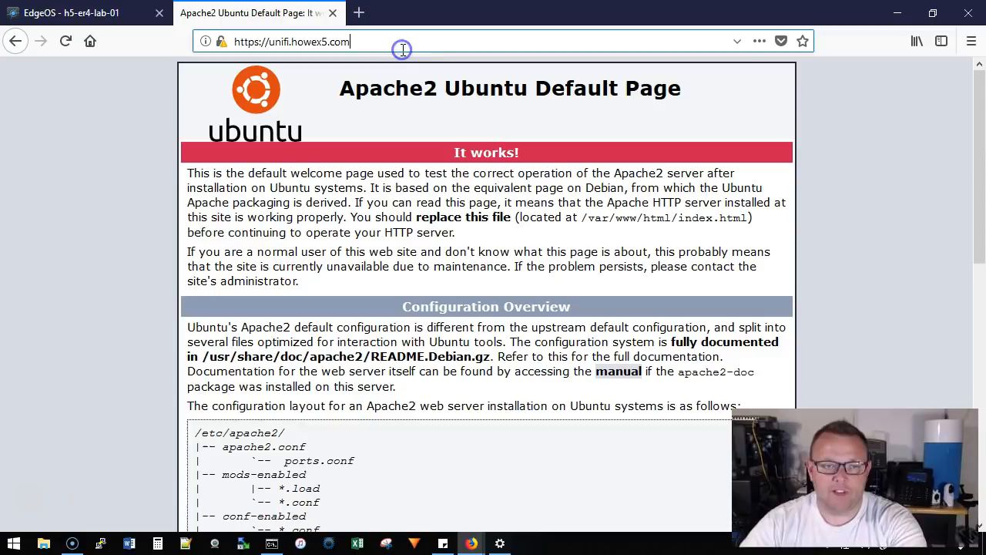
{"action": "type", "text": ":8443"}
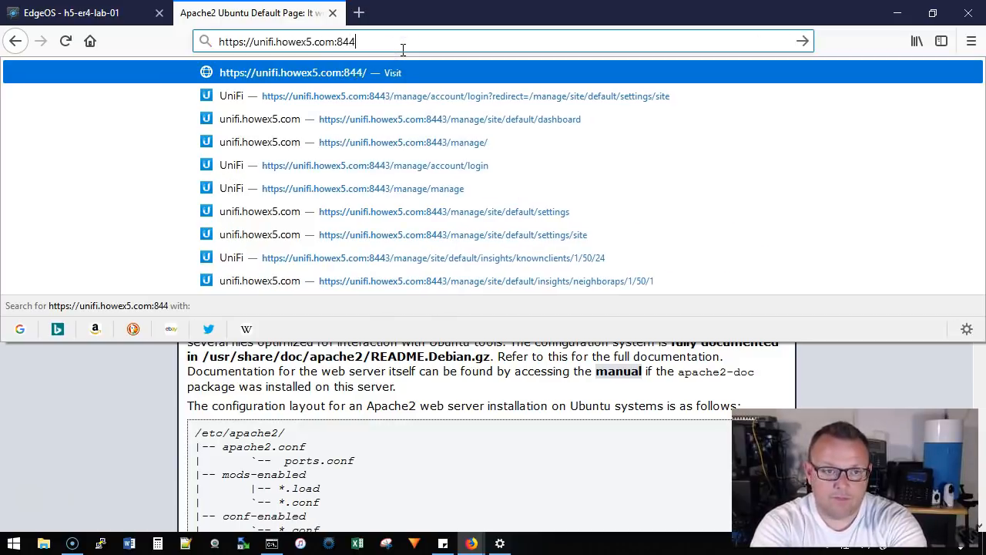
{"action": "key", "text": "Return"}
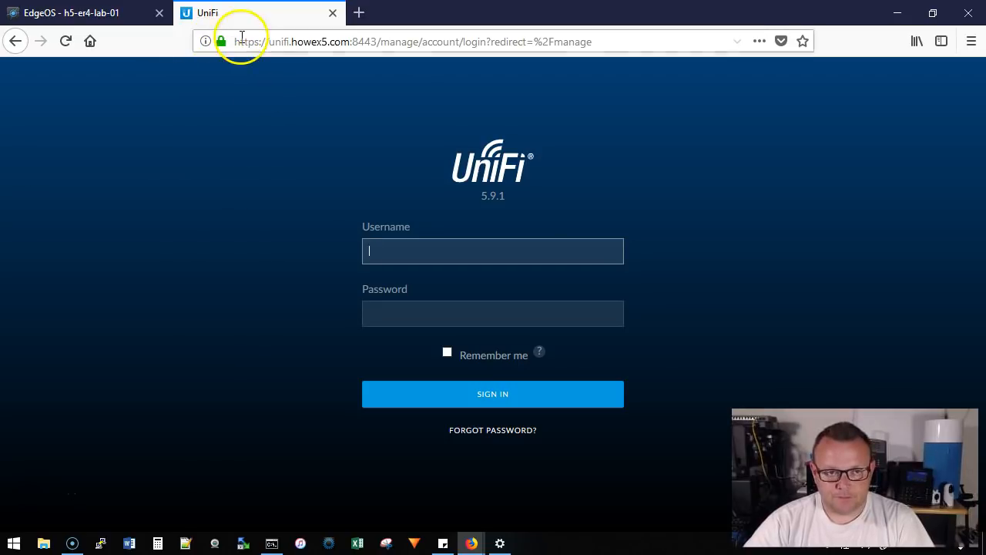
{"action": "left_click_drag", "start_coordinate": [240, 42], "coordinate": [609, 104]}
{"action": "left_click", "coordinate": [610, 107]}
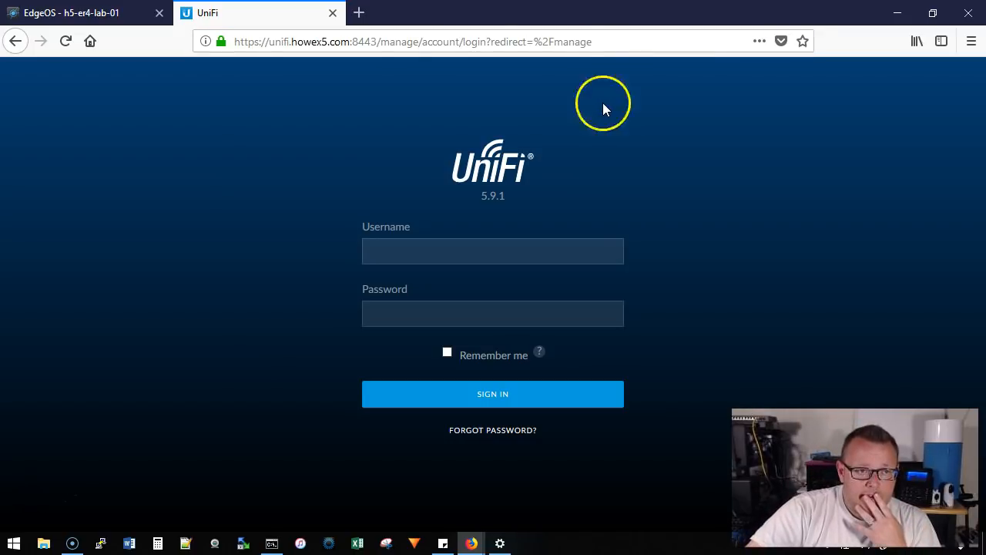
{"action": "left_click", "coordinate": [81, 13]}
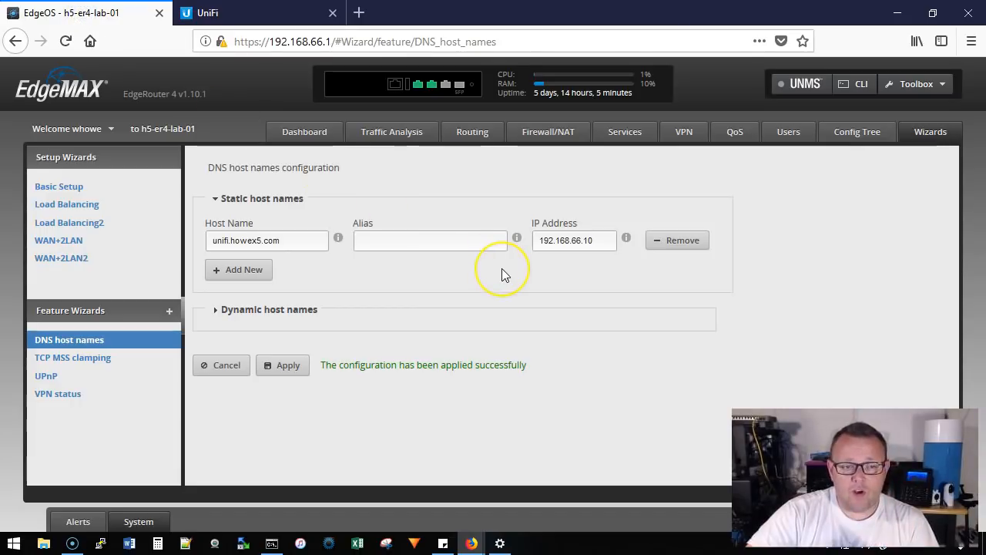